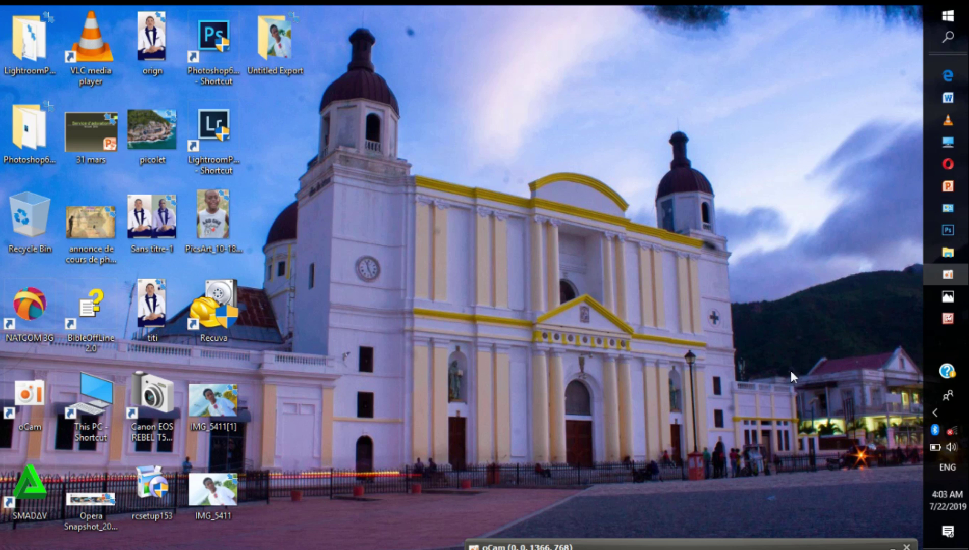
Compare the original photo IMG_5411 with its retouched version IMG_5411[1], and return to the desktop.
click(932, 295)
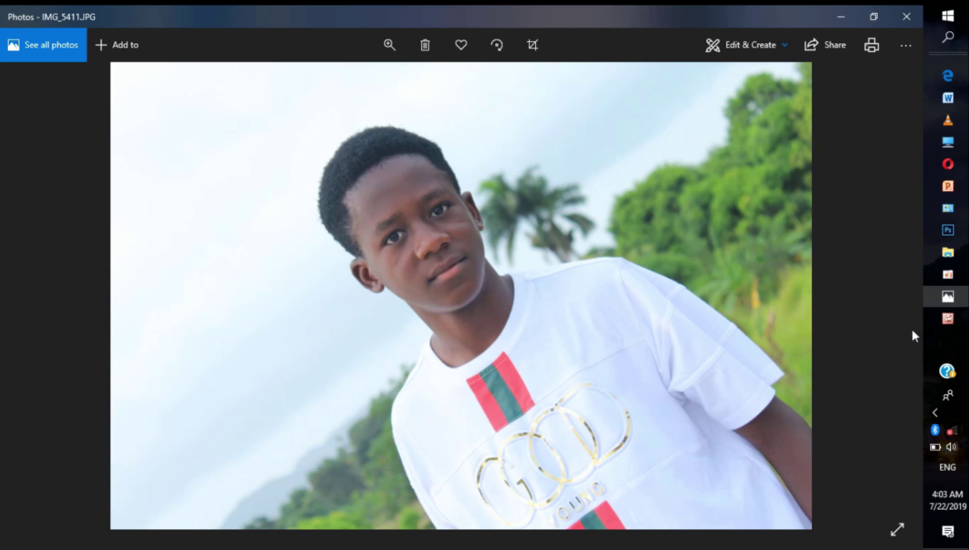
click(934, 323)
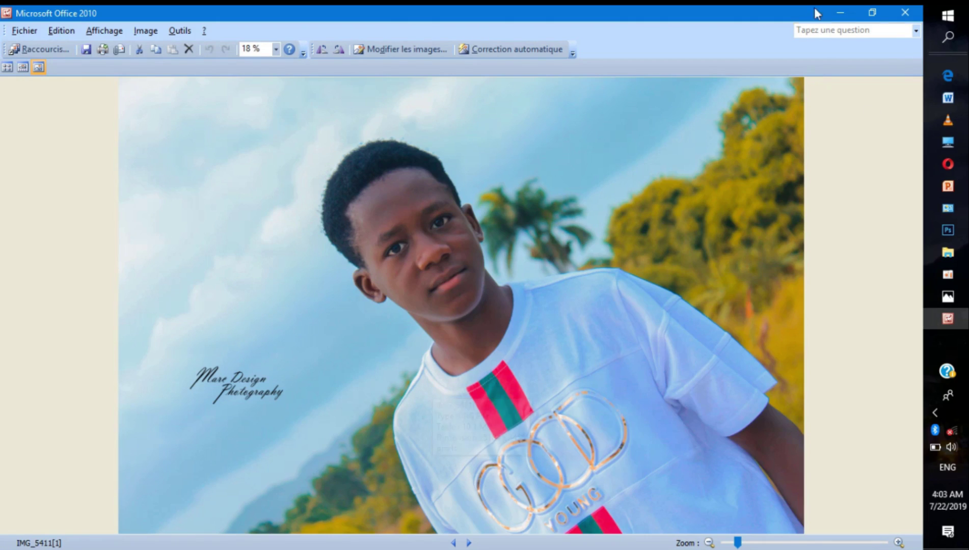
click(837, 7)
click(843, 12)
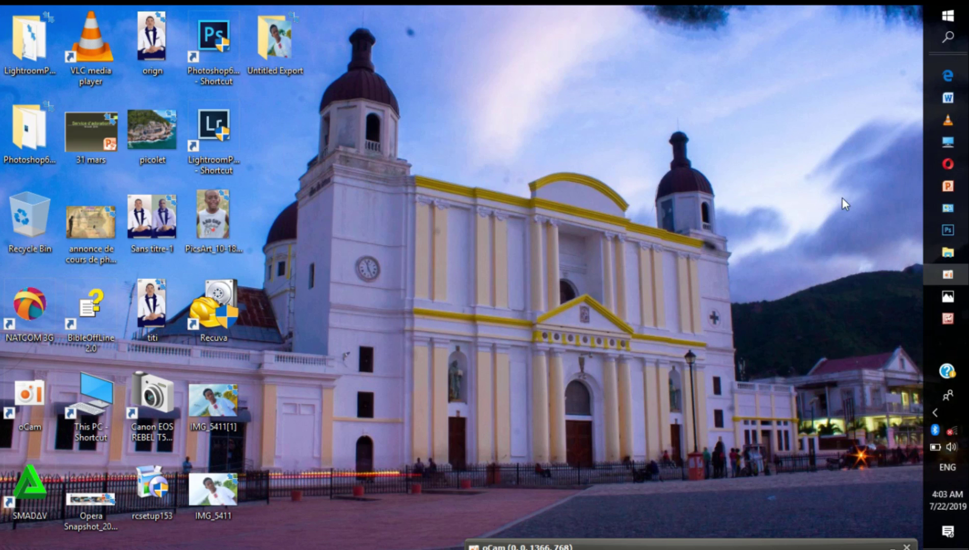
Switch to Photoshop and open the photo IMG_5411 from the Desktop folder.
click(947, 229)
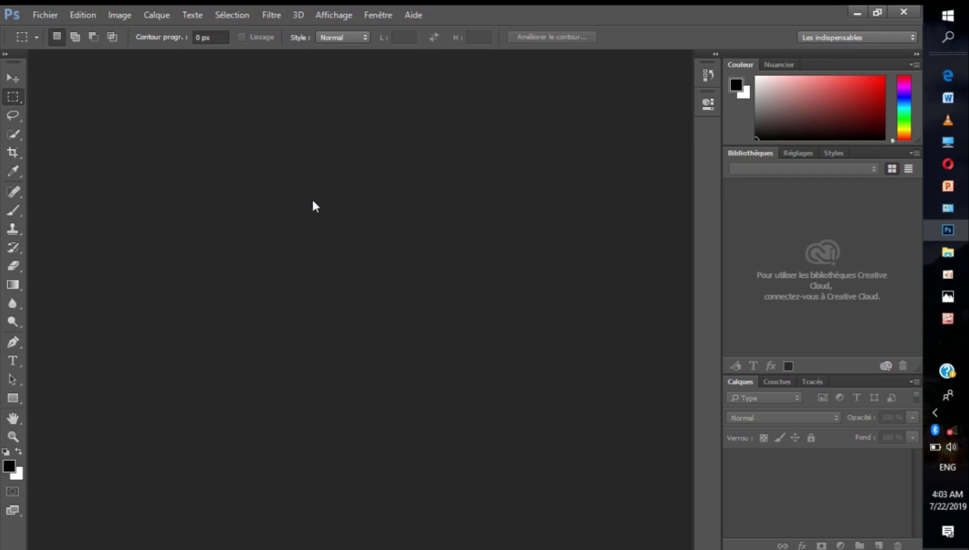
key(ctrl+o)
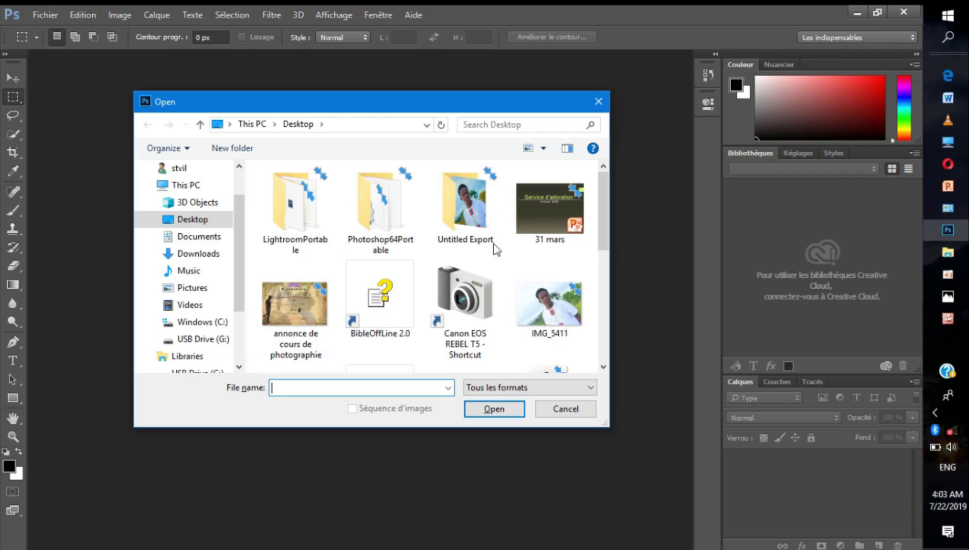
click(564, 306)
double_click(563, 305)
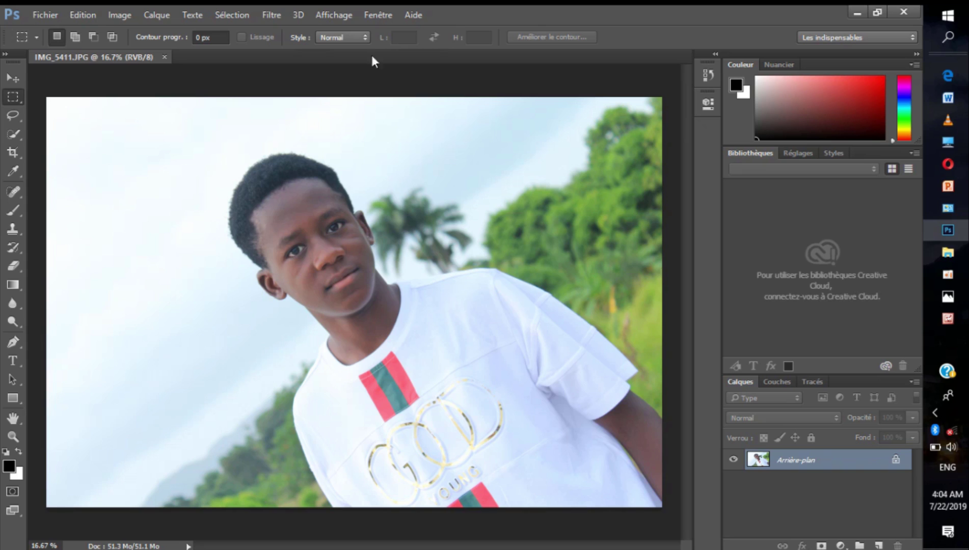
click(45, 13)
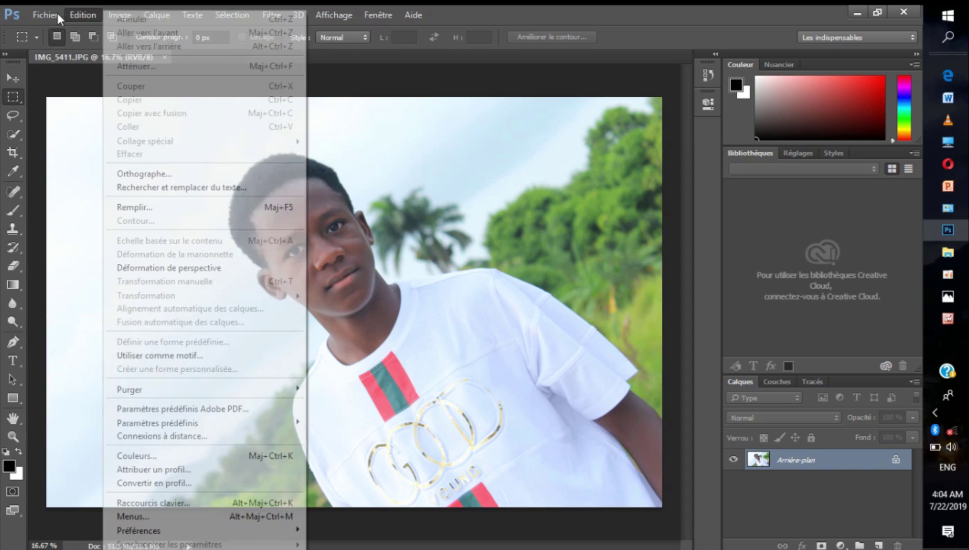
click(421, 73)
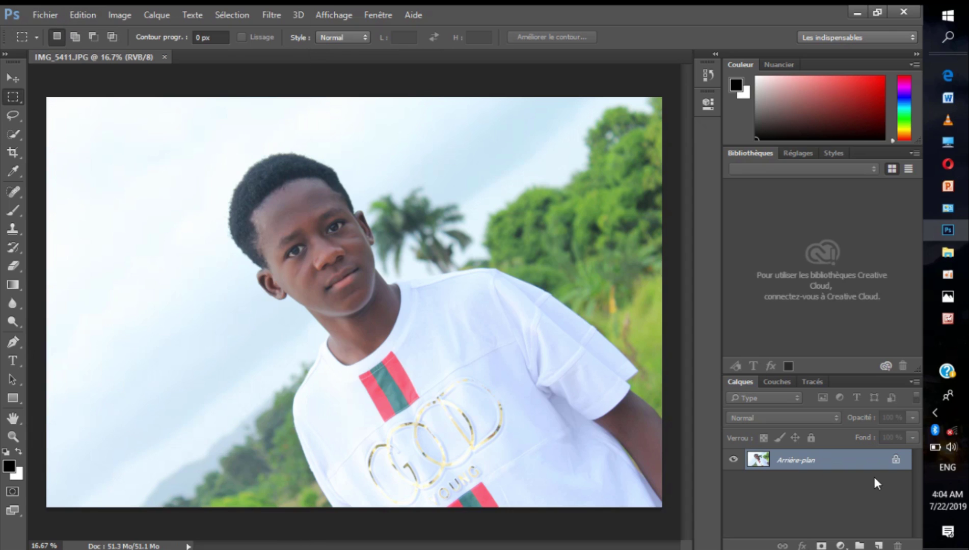
Enlarge the layer list, unlock the background layer and convert it to a smart object.
drag(837, 376, 828, 279)
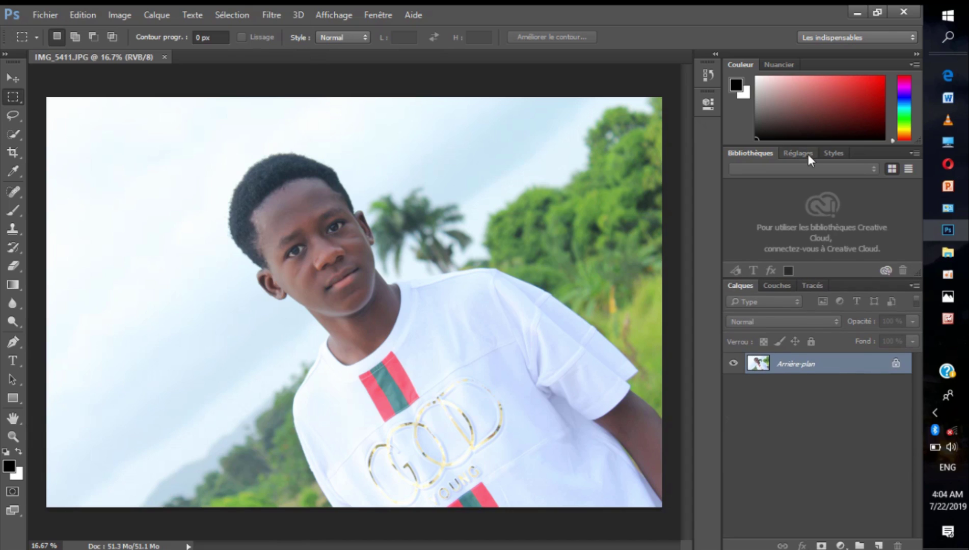
click(895, 364)
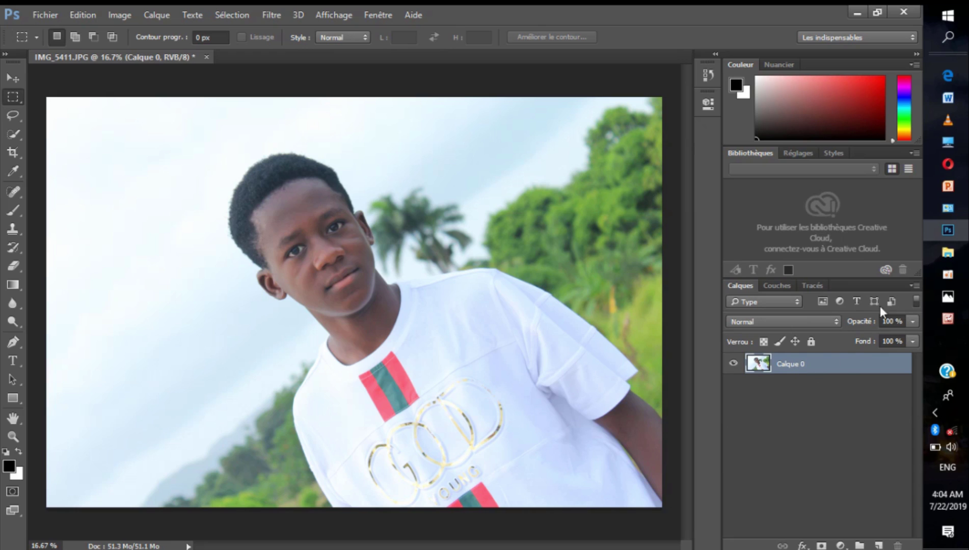
click(914, 285)
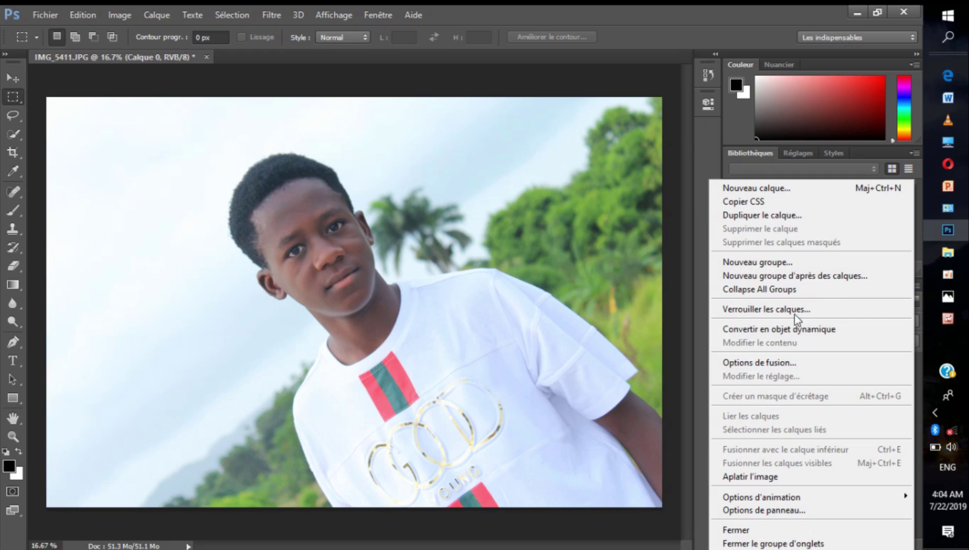
click(796, 330)
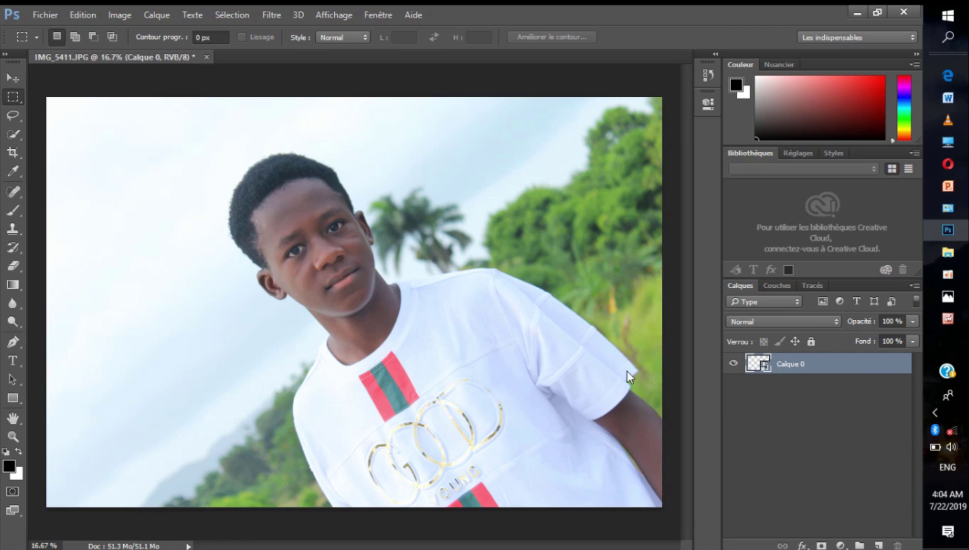
Open the photo layer in the Camera Raw filter and set Tons clairs to -100 and Blancs to -99.
click(265, 16)
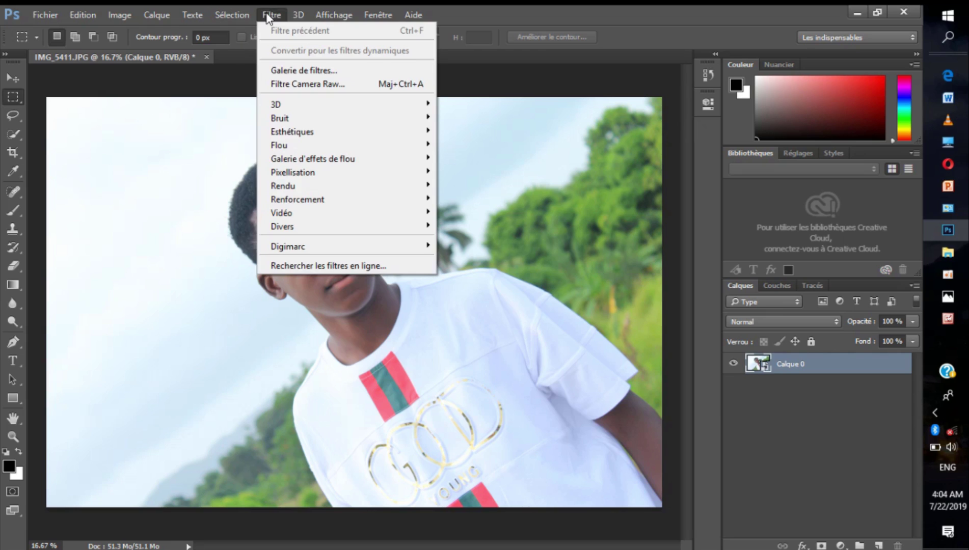
click(307, 88)
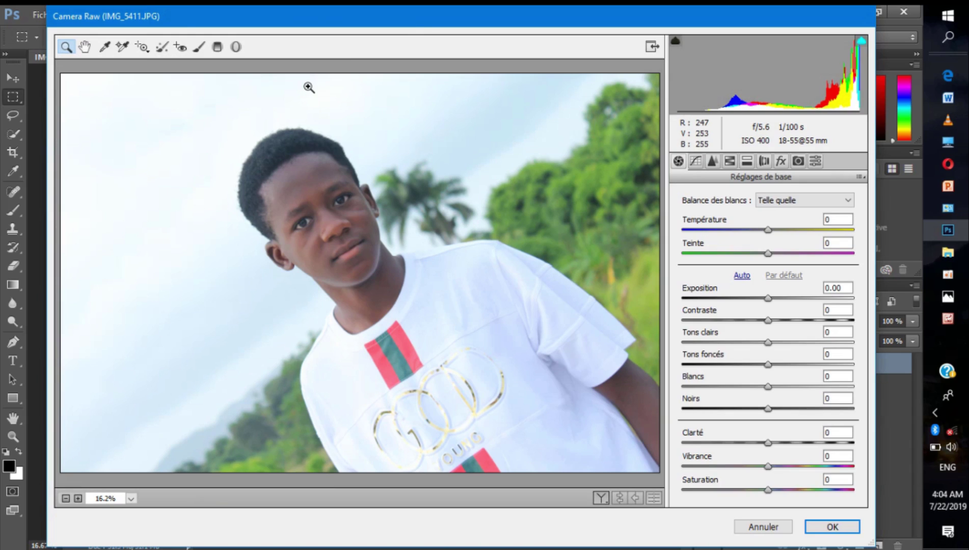
mouse_move(408, 16)
mouse_down()
mouse_move(406, 26)
mouse_move(408, 17)
mouse_up()
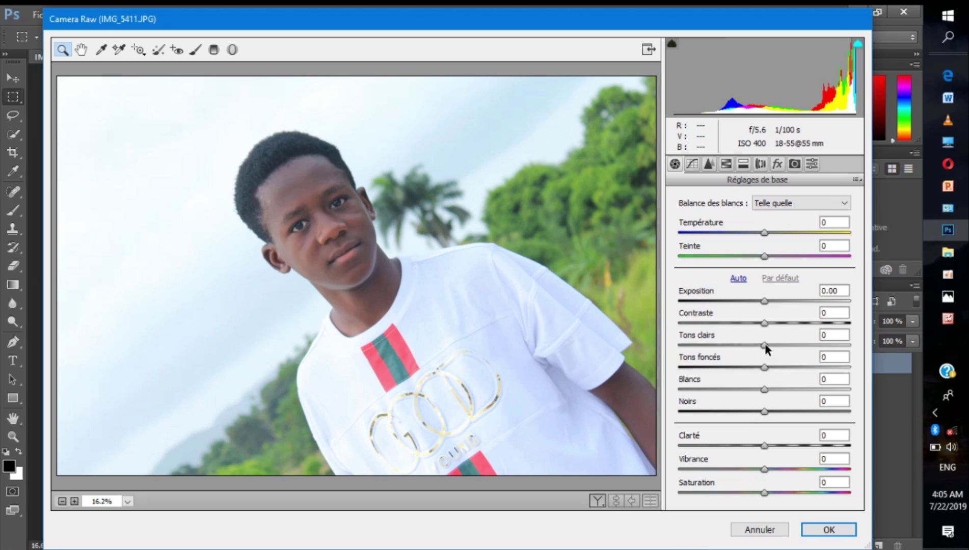
drag(764, 344, 645, 345)
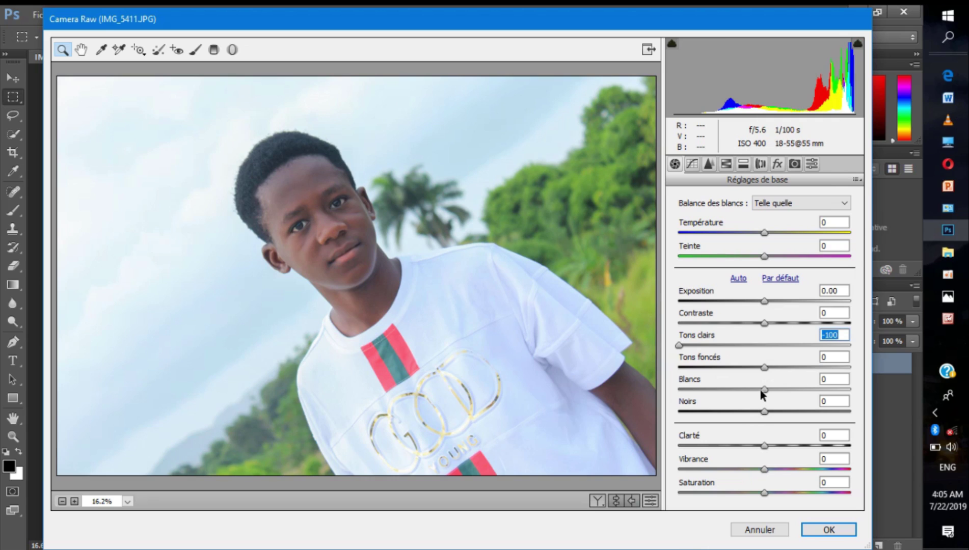
mouse_move(764, 389)
mouse_down()
mouse_move(691, 389)
mouse_move(757, 389)
mouse_up()
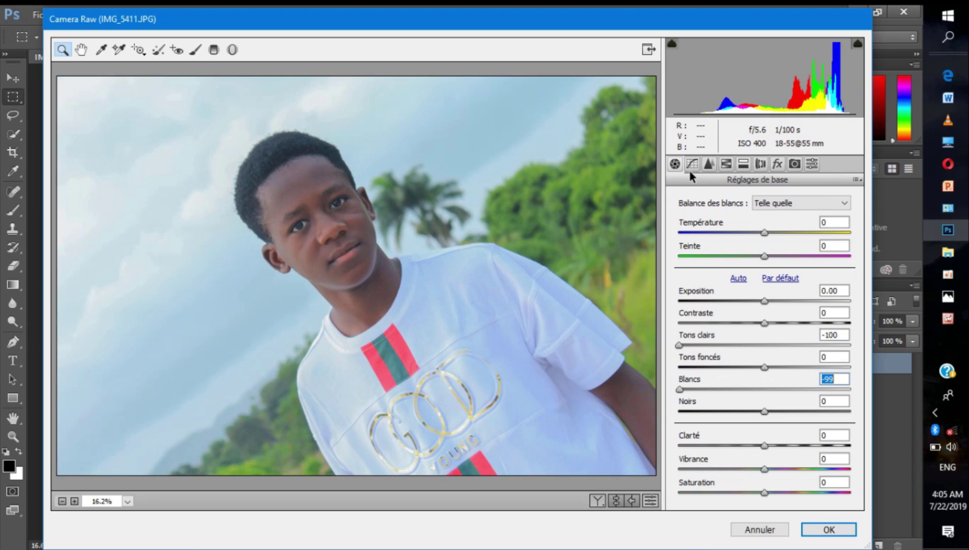
Try darkening the parametric tone curve with Teintes claires at -93 and Tons clairs at -87, bringing both back to neutral.
click(691, 166)
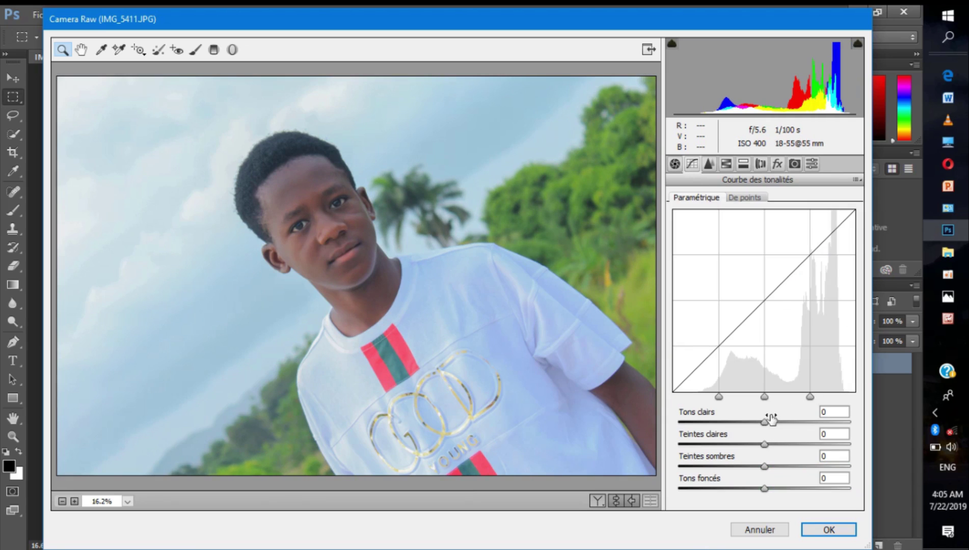
drag(764, 444, 685, 444)
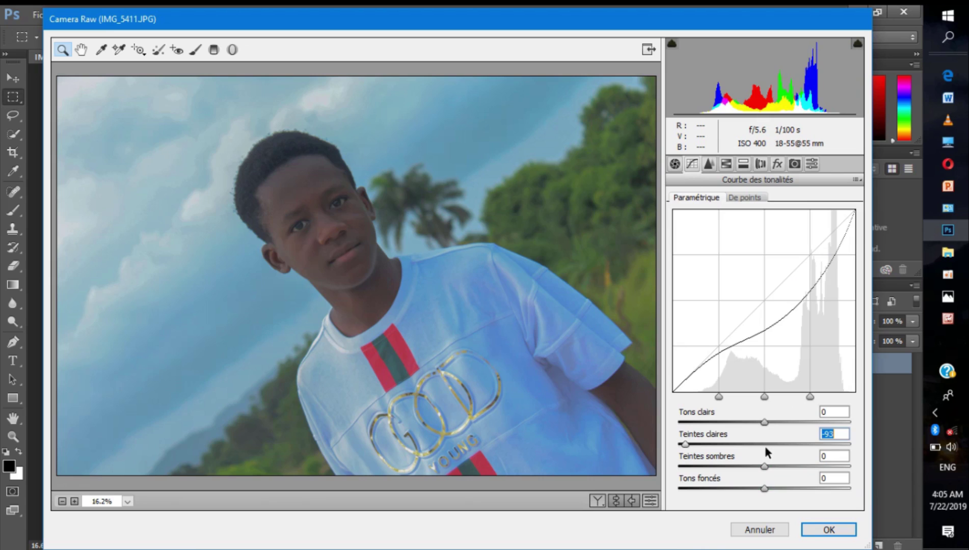
click(760, 445)
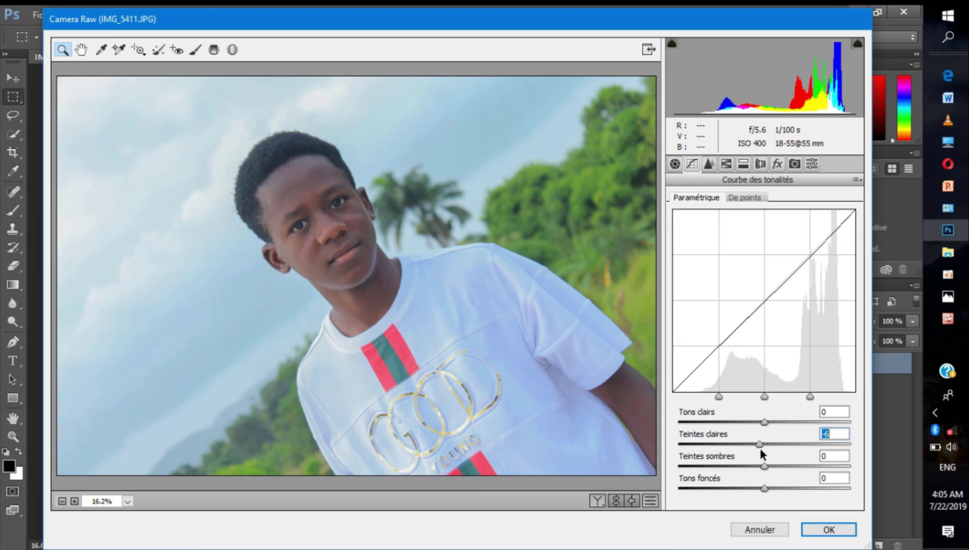
double_click(760, 446)
drag(764, 422, 690, 423)
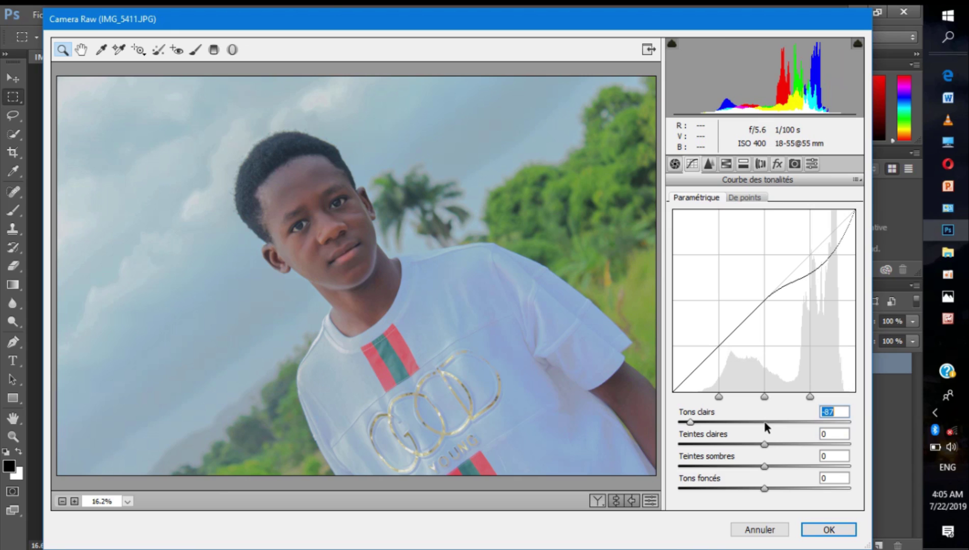
click(766, 423)
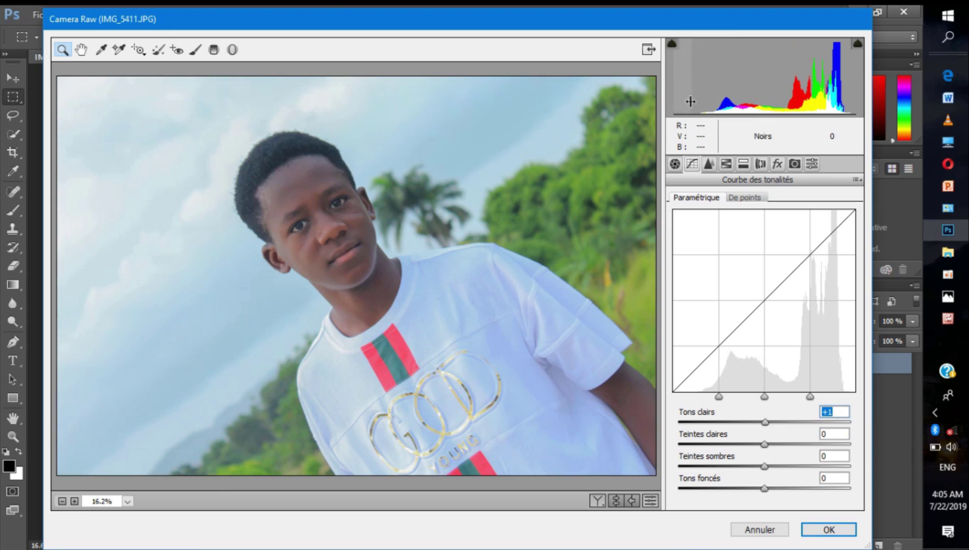
In the basic adjustments, set Blancs to -83, Contraste to +24 and Tons foncés to -10.
click(674, 164)
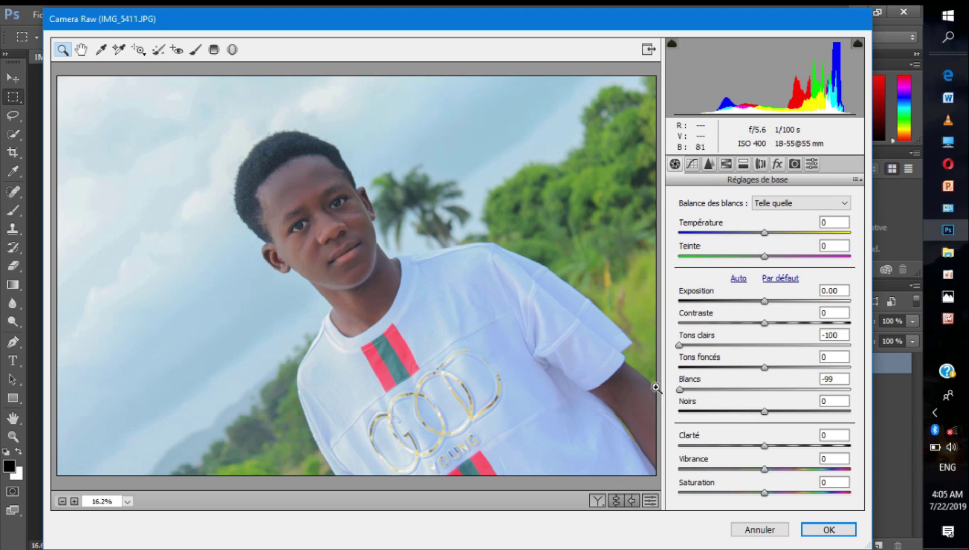
drag(679, 390, 684, 390)
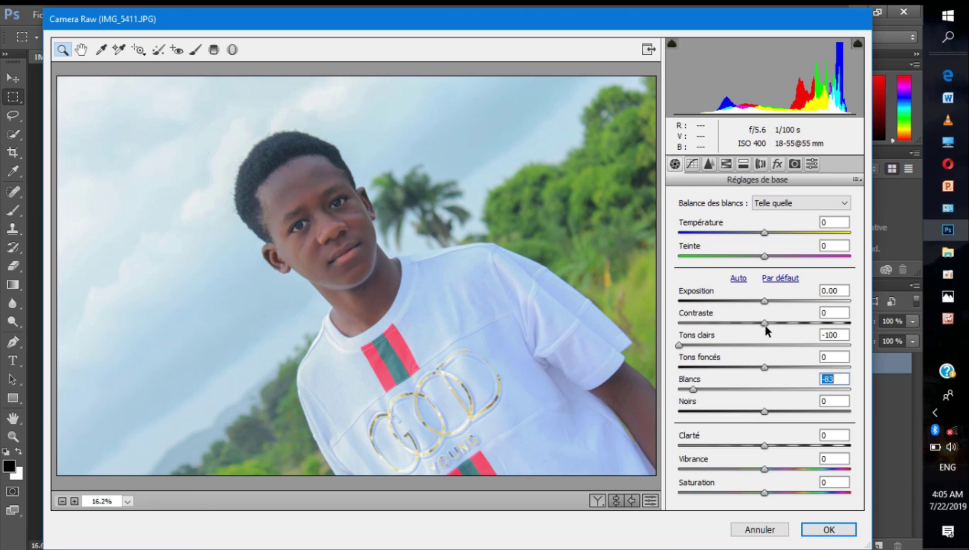
drag(764, 323, 778, 324)
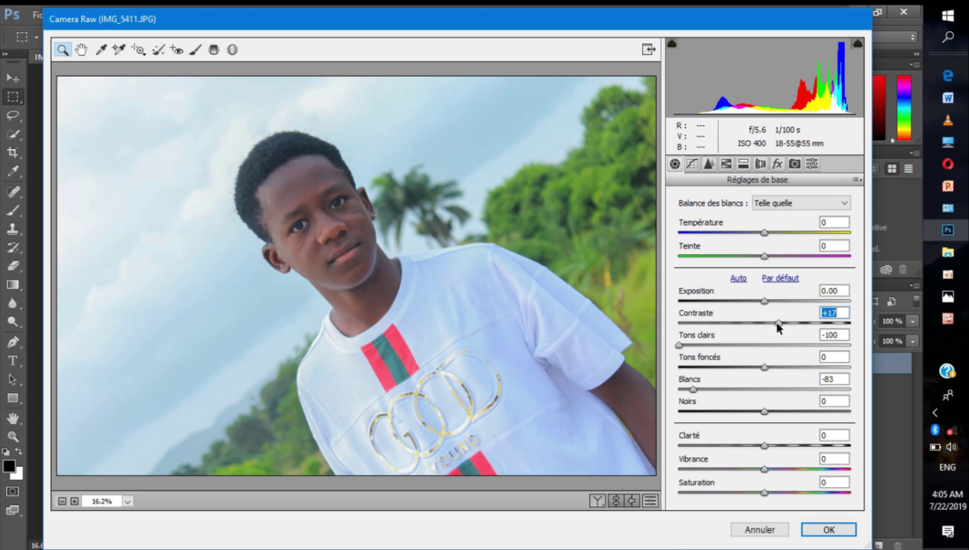
drag(778, 323, 784, 323)
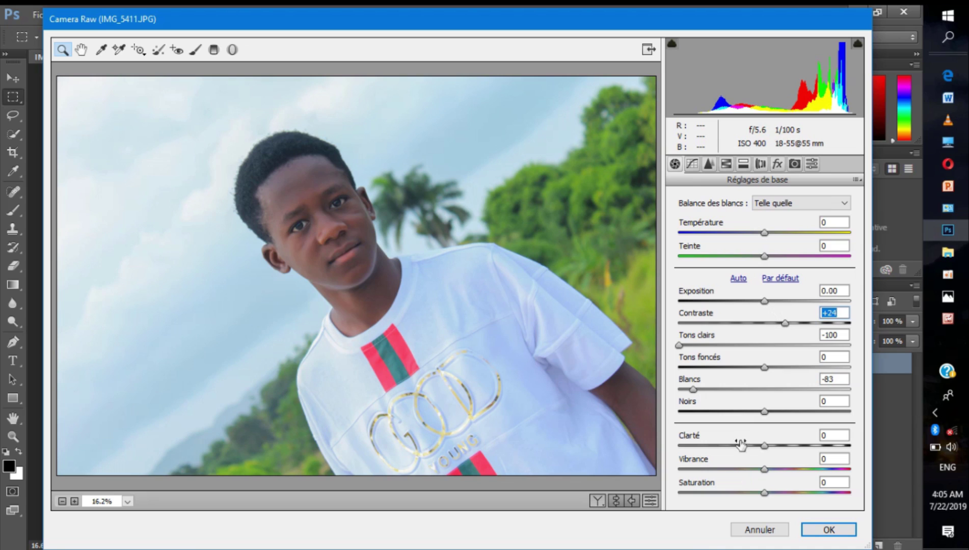
drag(763, 367, 756, 367)
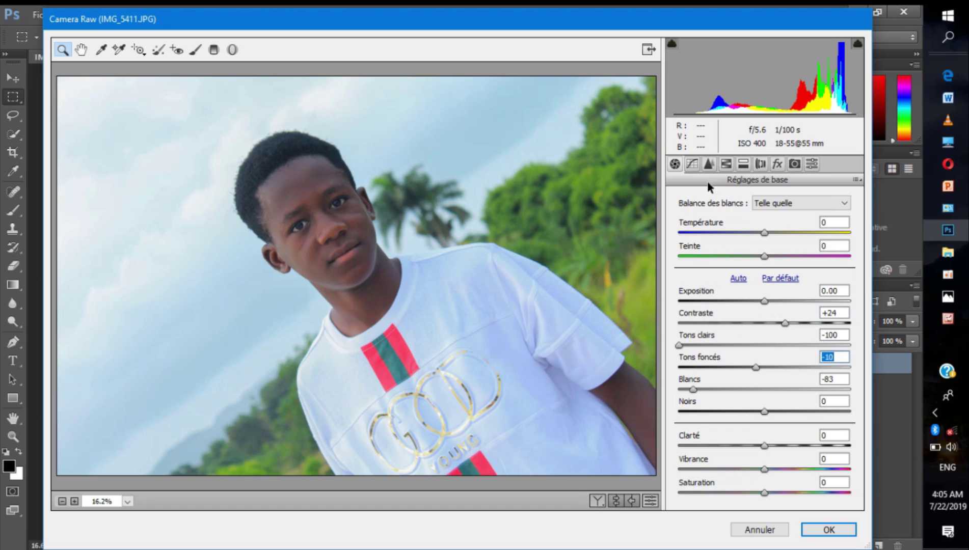
Raise the HSL saturation to +26 for Jaunes, +23 for Verts, +68 for Turquoises and +46 for Bleus.
click(727, 164)
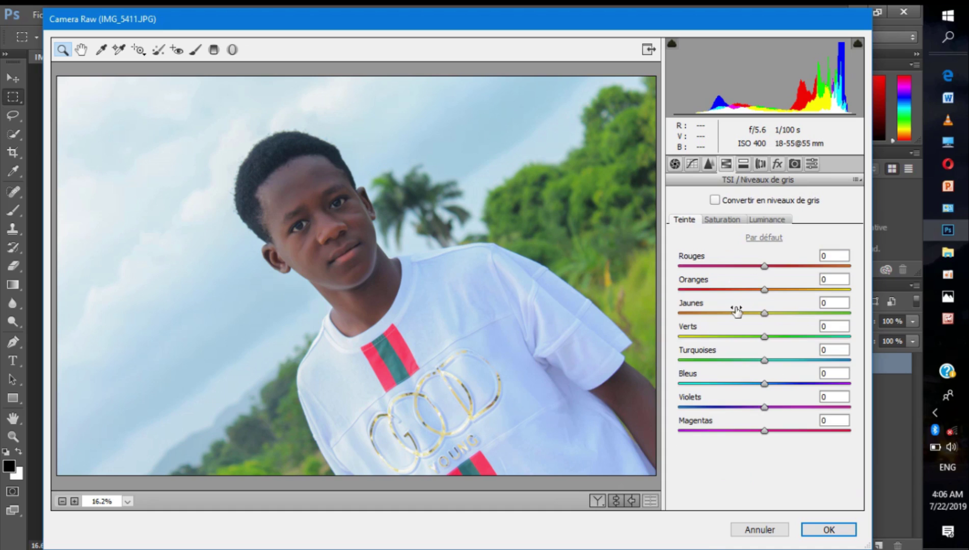
click(719, 221)
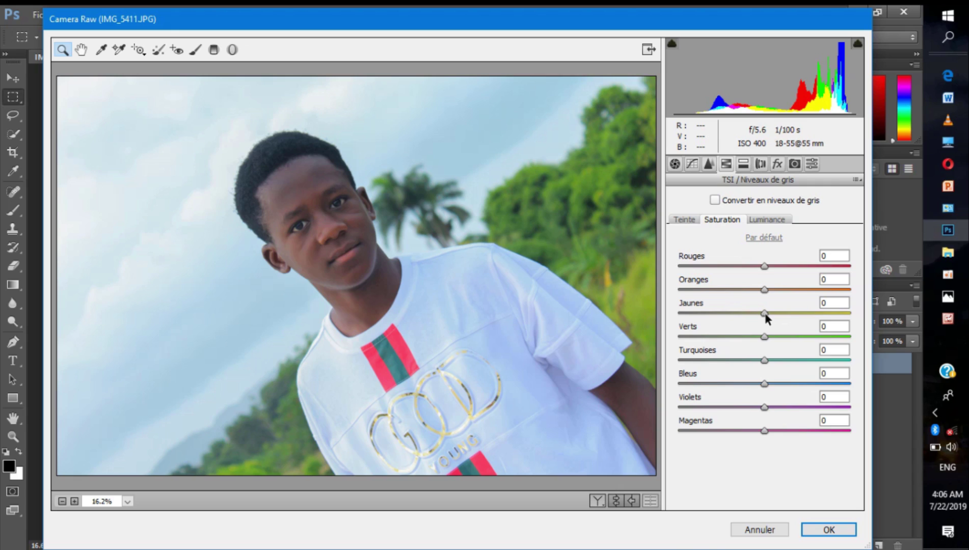
mouse_move(765, 314)
mouse_down()
mouse_move(790, 313)
mouse_move(783, 336)
mouse_up()
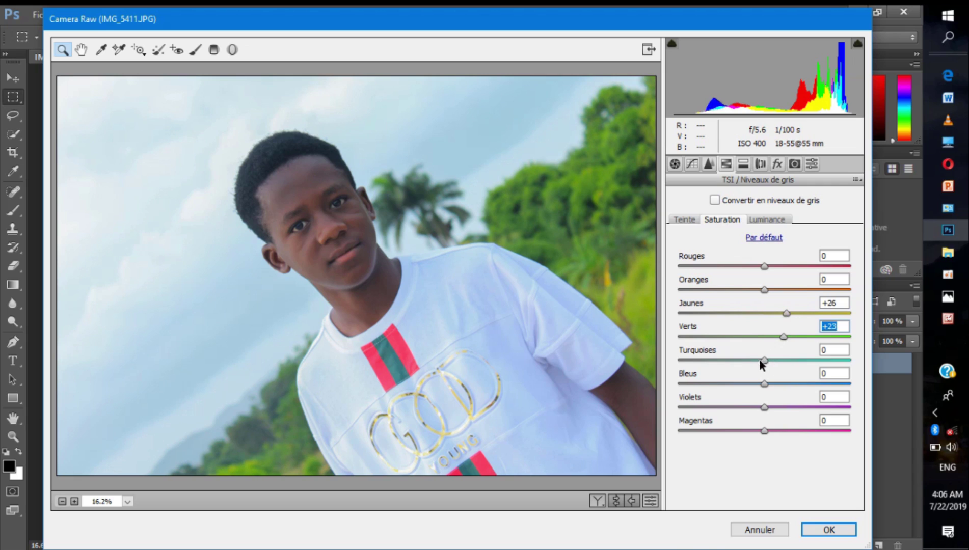
drag(764, 360, 825, 360)
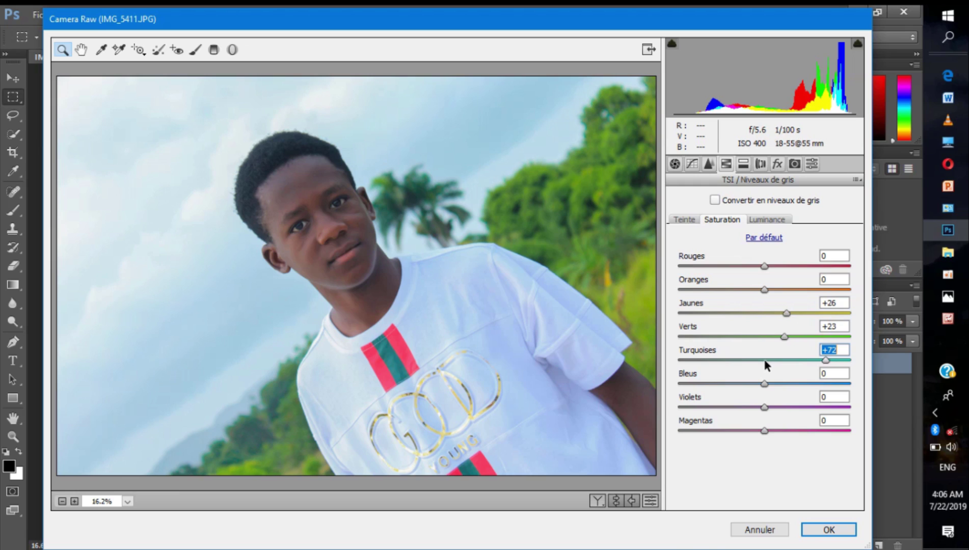
drag(825, 367, 812, 352)
drag(765, 383, 805, 384)
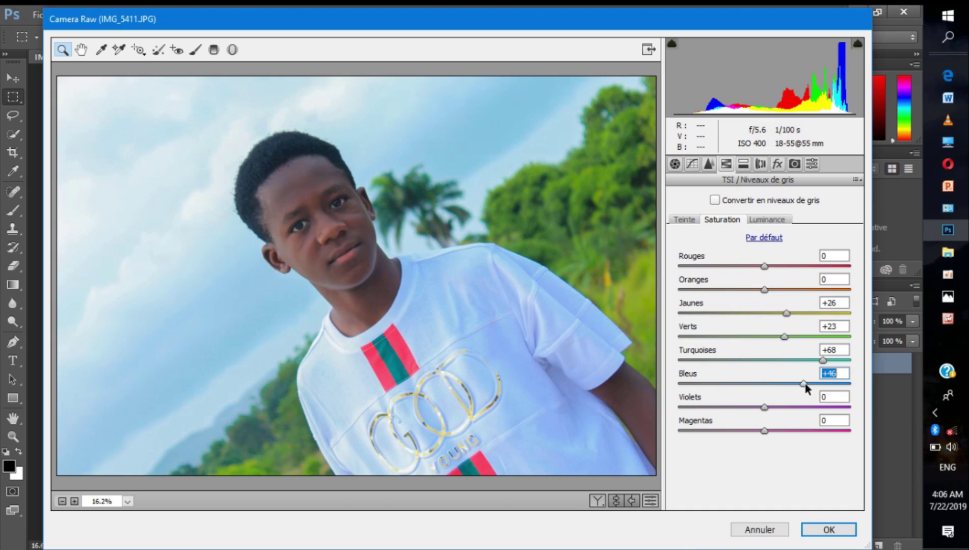
Shift the HSL hue of Verts to -82 and of Bleus to -28.
click(685, 219)
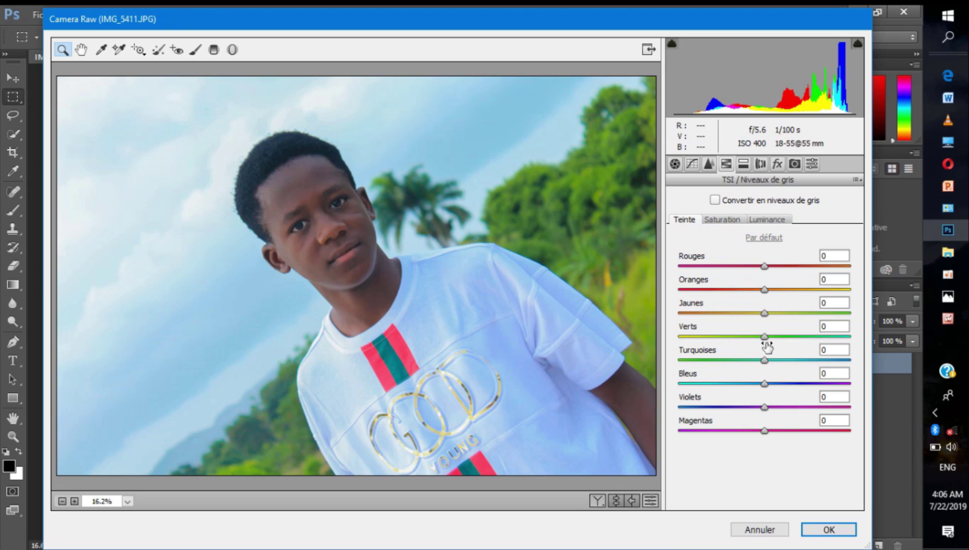
mouse_move(763, 336)
mouse_down()
mouse_move(678, 336)
mouse_move(693, 337)
mouse_up()
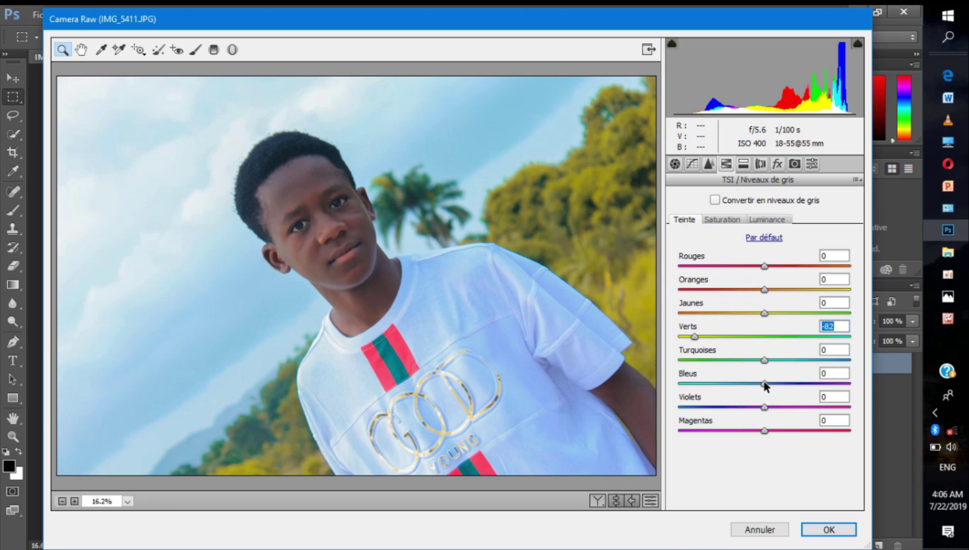
drag(764, 383, 740, 384)
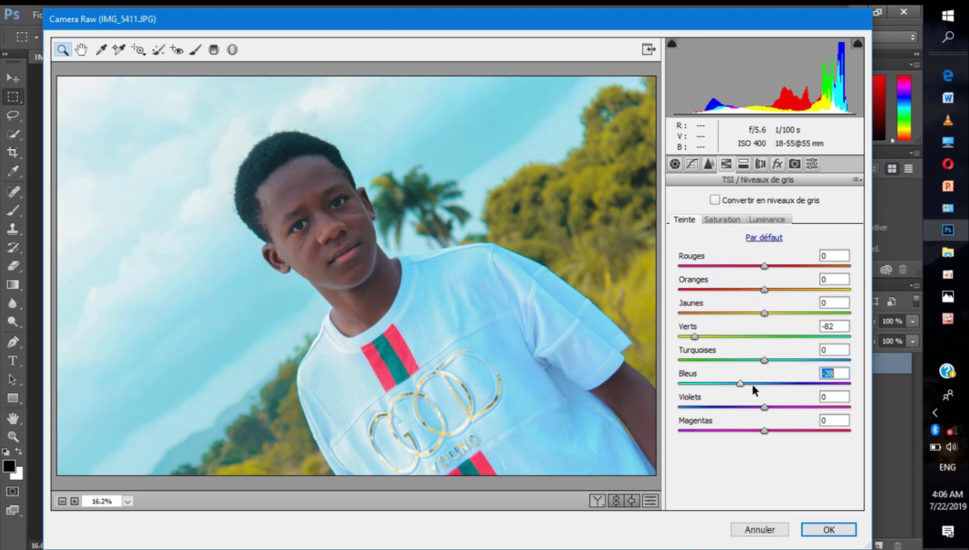
Set the HSL hue of Bleus to -17 and of Oranges to +25.
mouse_move(740, 384)
mouse_down()
mouse_move(719, 384)
mouse_move(751, 388)
mouse_up()
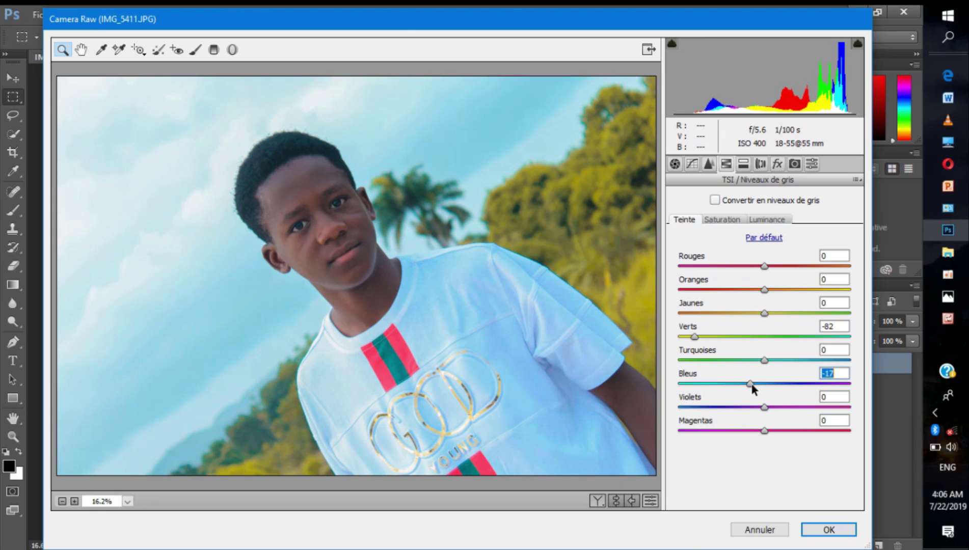
click(764, 290)
drag(765, 288, 789, 287)
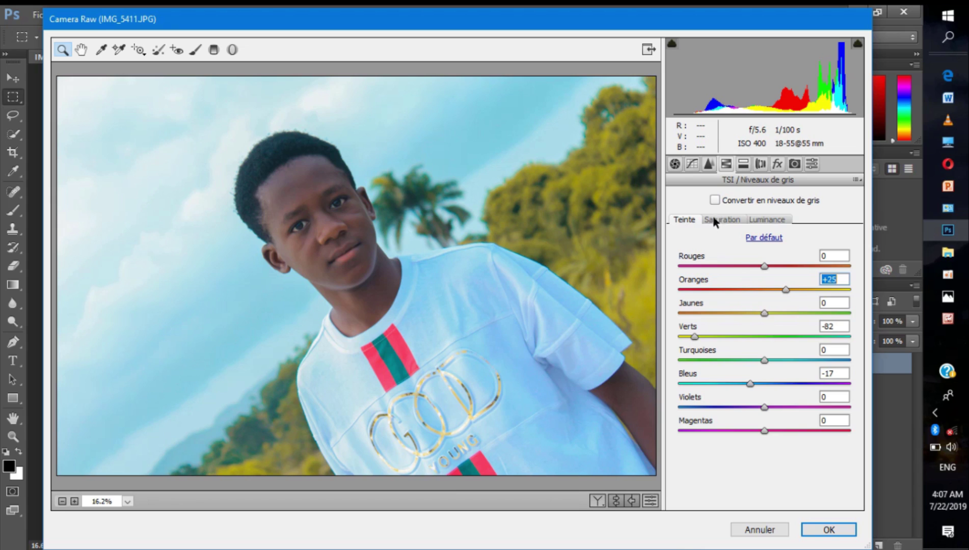
In the basic adjustments, set Tons foncés to -20 and Exposition to +0.05.
click(675, 164)
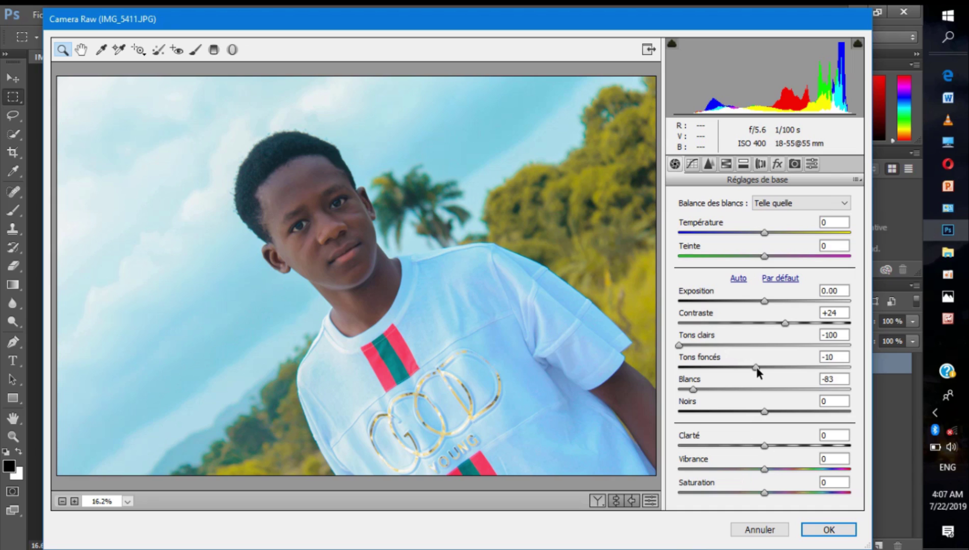
drag(756, 367, 752, 376)
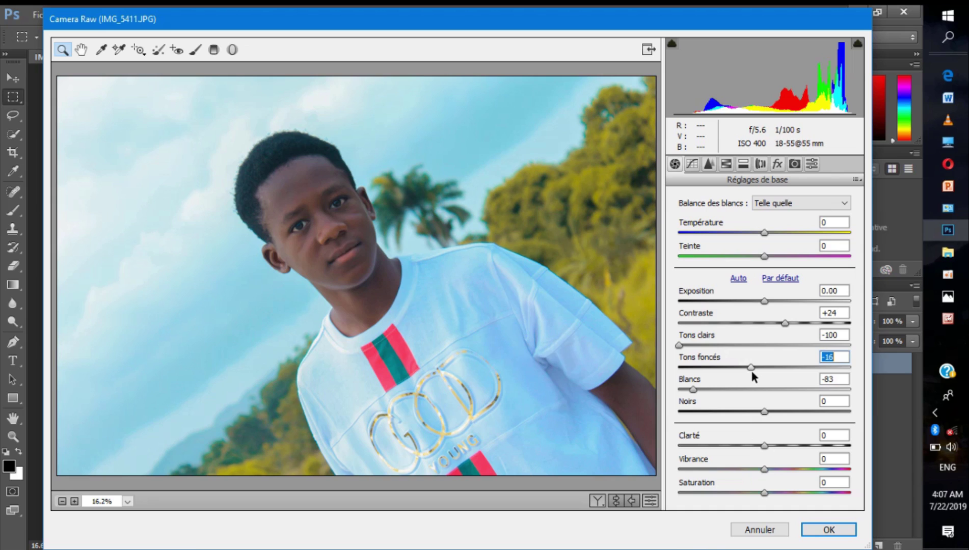
drag(754, 377, 747, 373)
drag(765, 299, 766, 305)
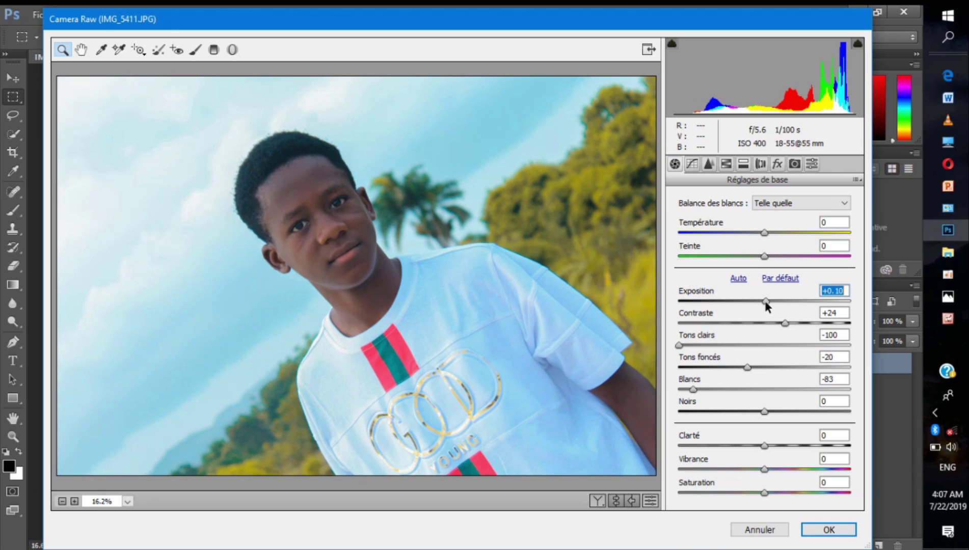
drag(765, 302, 809, 301)
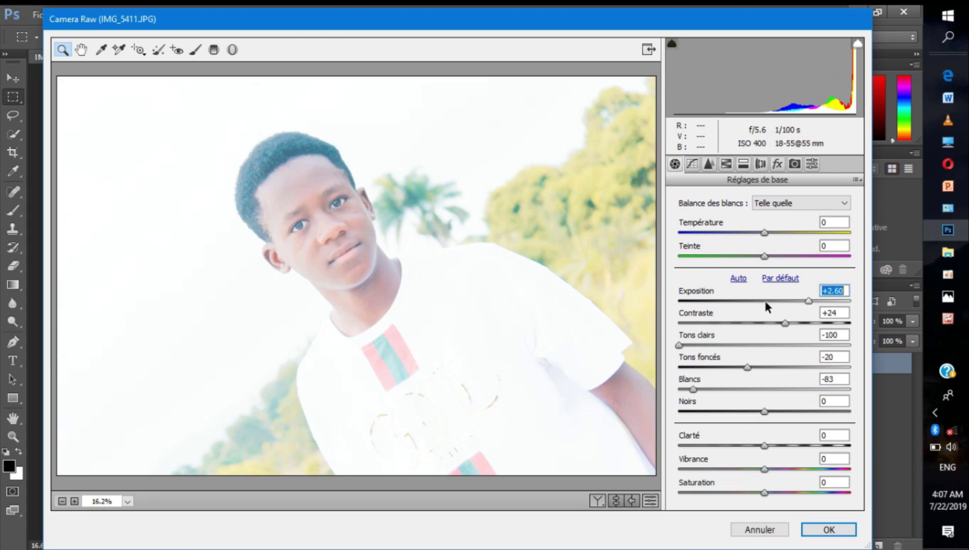
drag(807, 304, 764, 300)
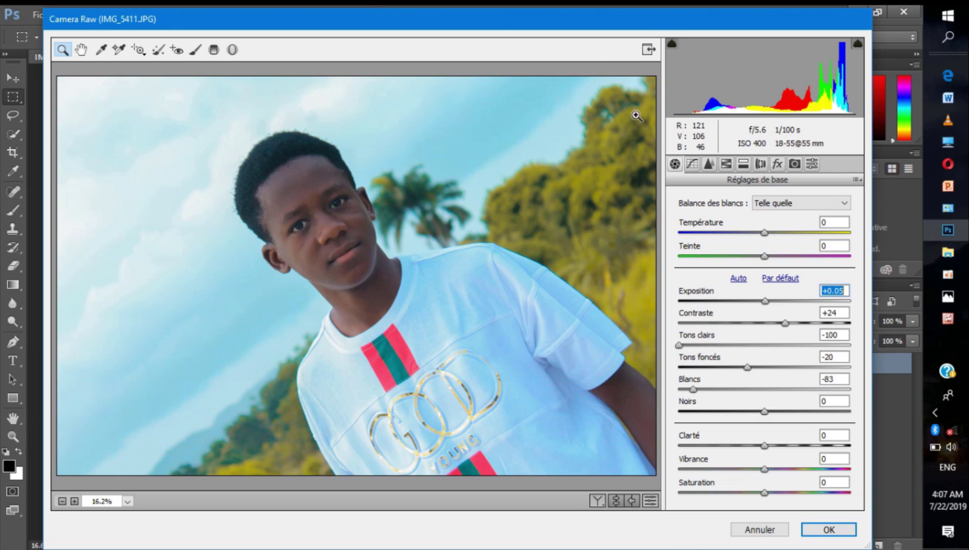
Set the HSL saturation to +27 for Rouges and +17 for Oranges, and apply the Camera Raw filter.
click(728, 164)
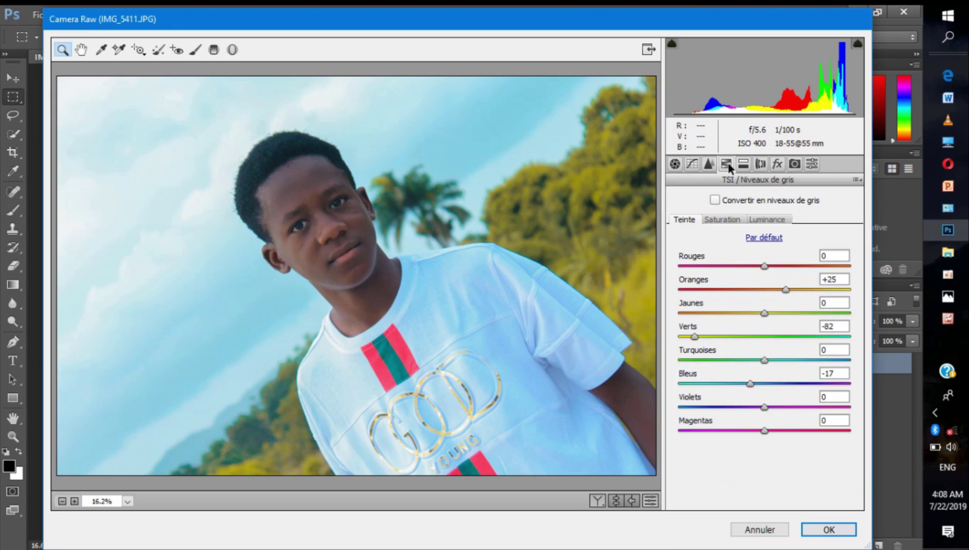
click(732, 220)
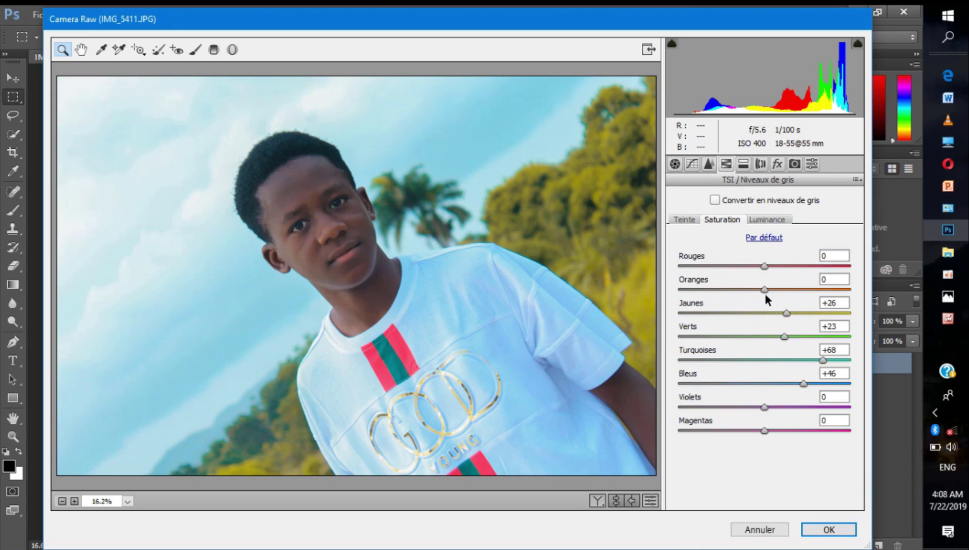
click(766, 266)
drag(766, 267, 783, 266)
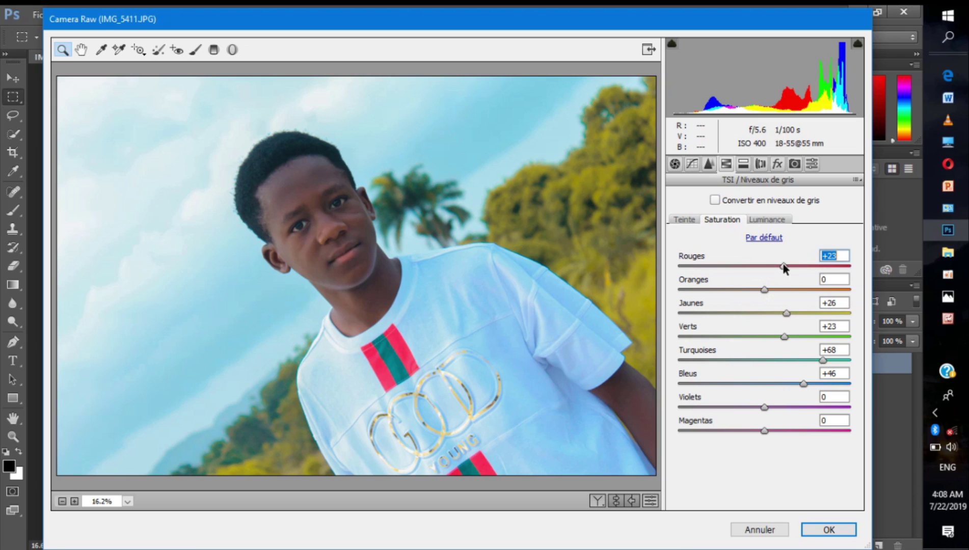
drag(785, 269, 864, 275)
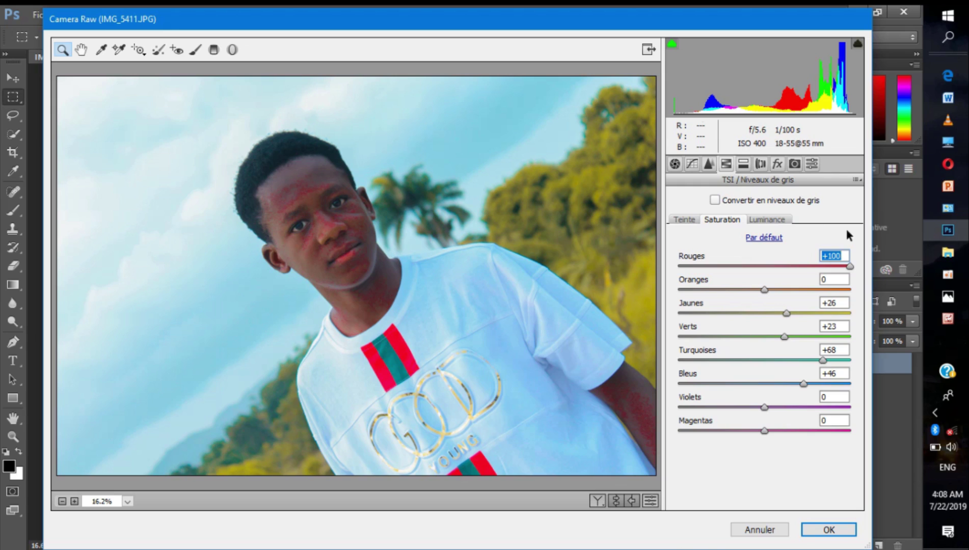
click(800, 265)
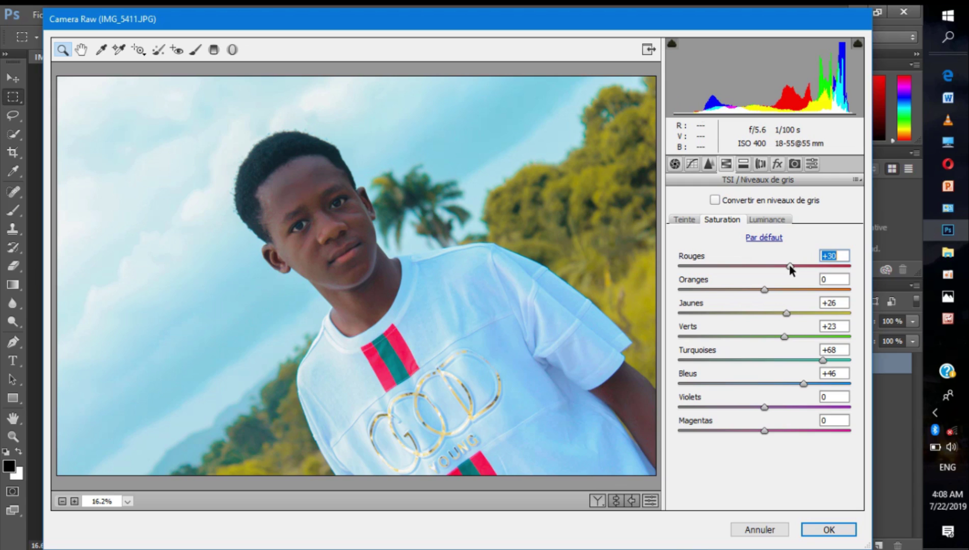
click(788, 265)
drag(760, 291, 762, 291)
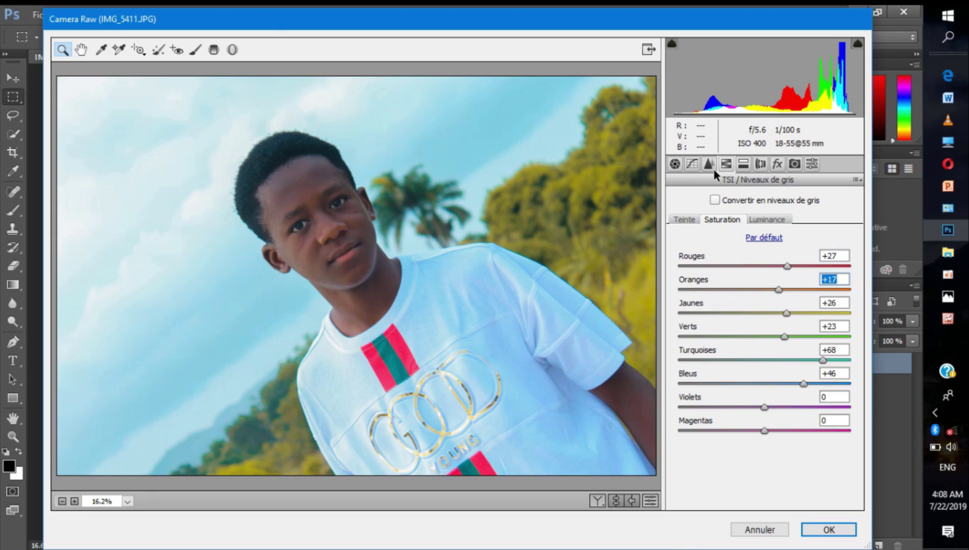
click(674, 164)
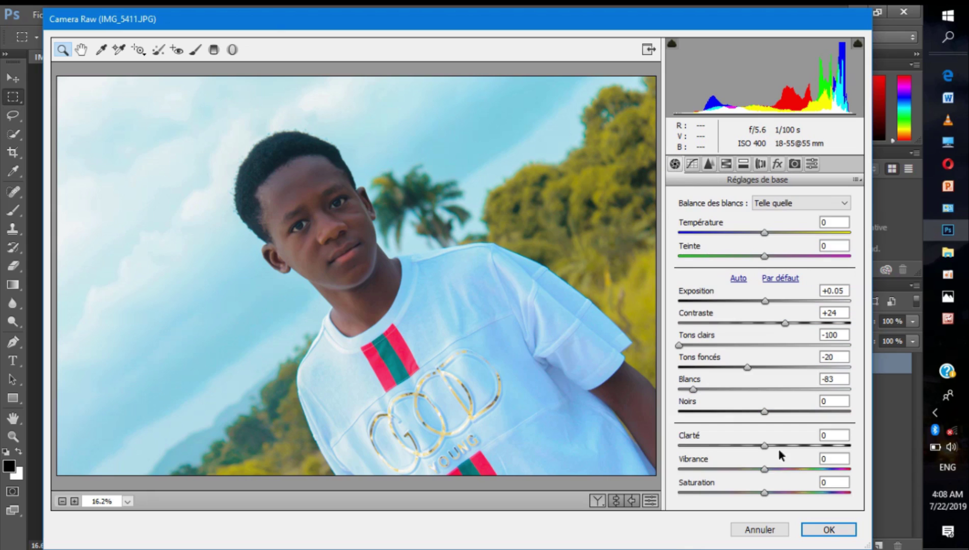
click(818, 534)
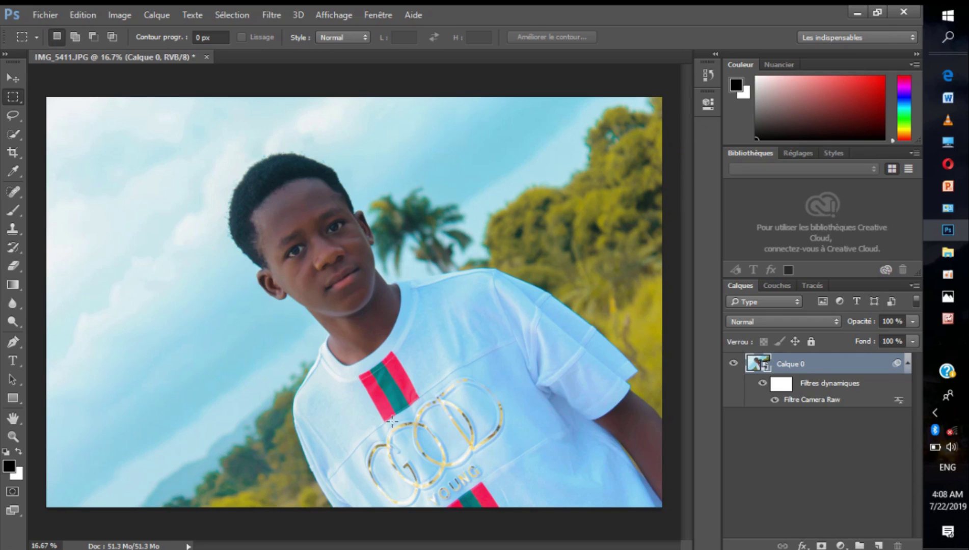
Compare the portrait before and after by stepping back past the Camera Raw filter and forward again.
click(82, 15)
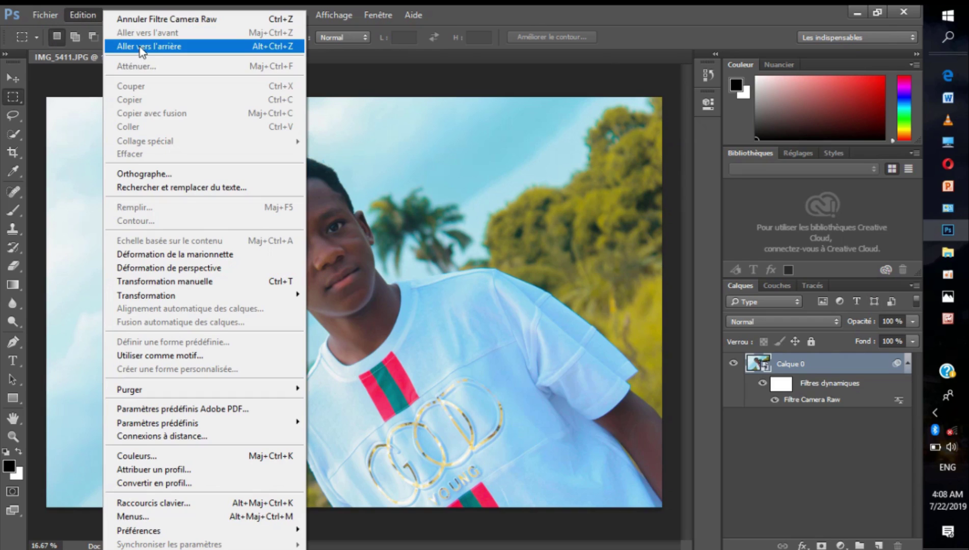
click(139, 47)
click(77, 14)
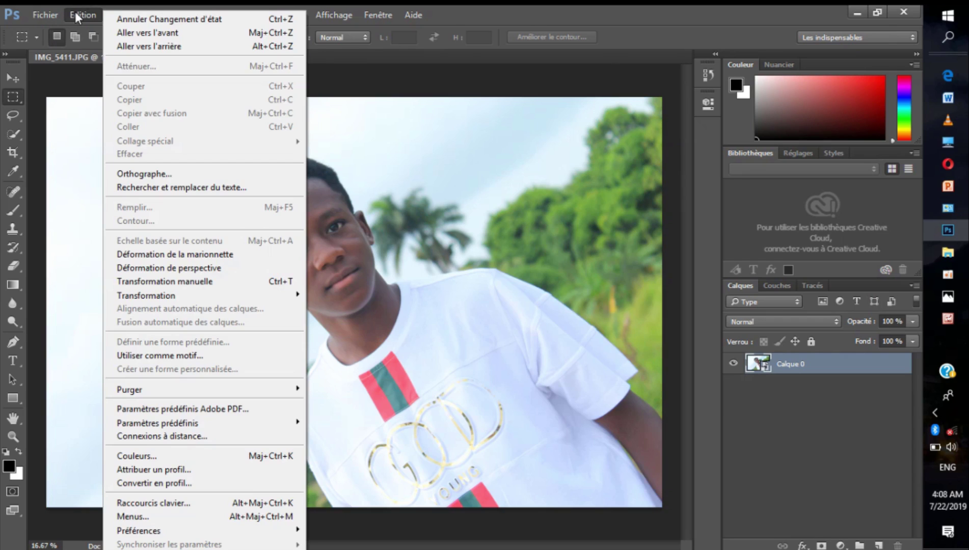
click(132, 34)
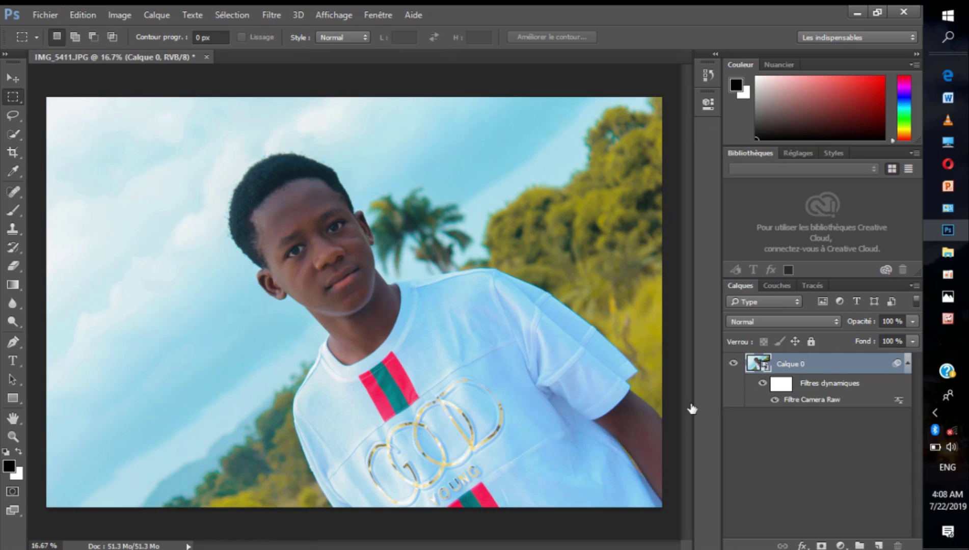
Reopen the Camera Raw smart filter on Calque 0 to review its settings, confirm it and collapse the layer's filter list.
double_click(779, 386)
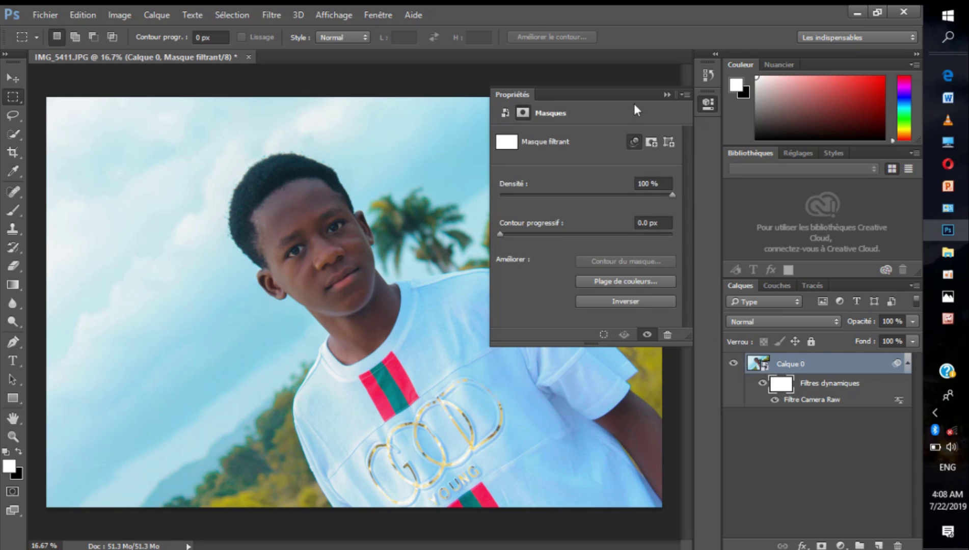
click(667, 95)
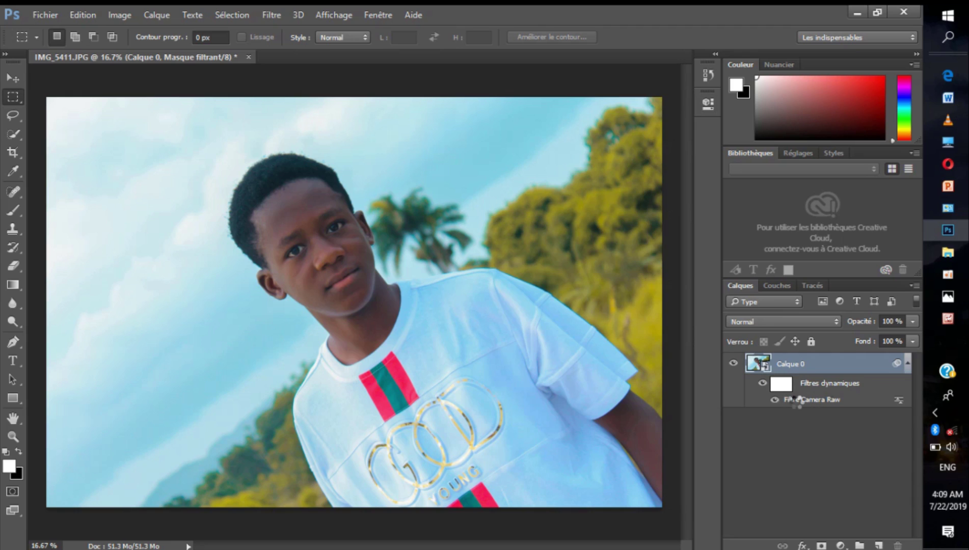
double_click(843, 399)
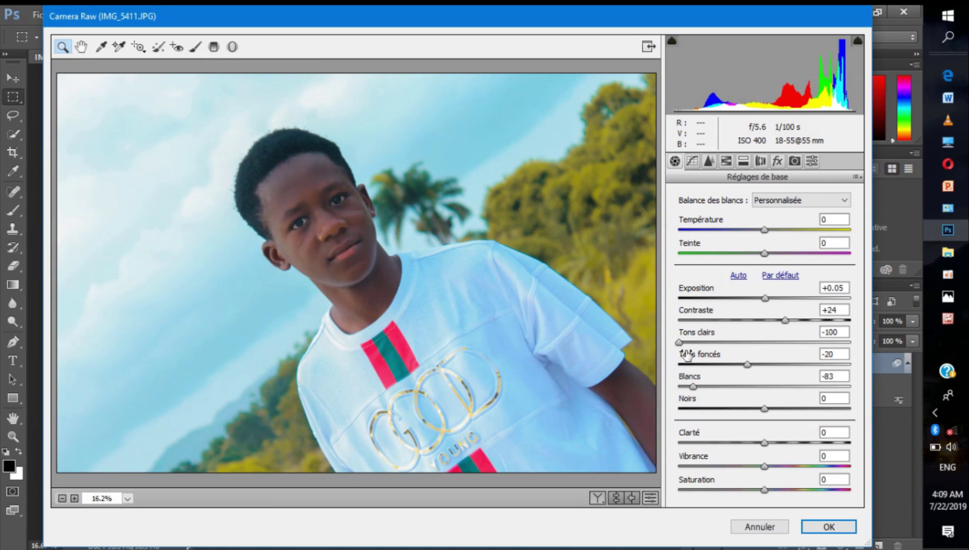
click(680, 343)
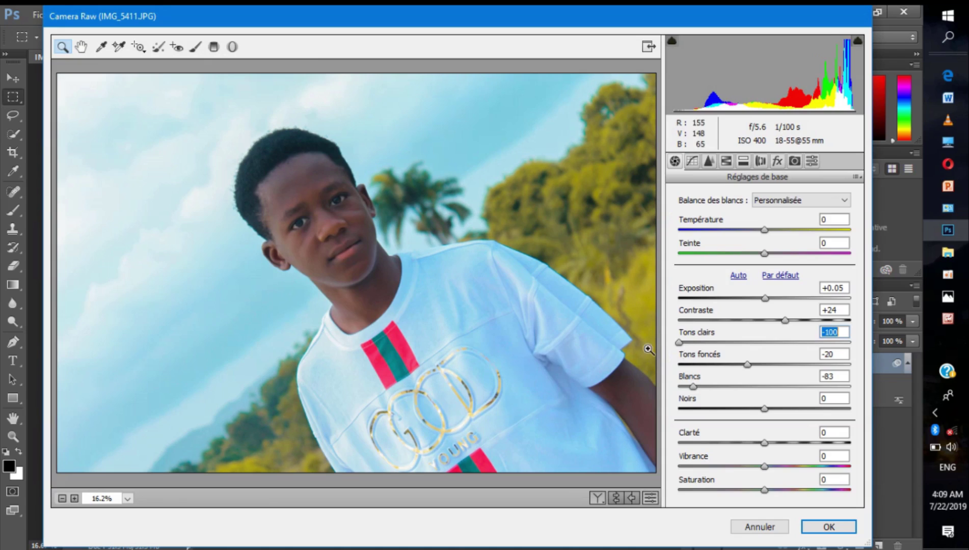
click(829, 528)
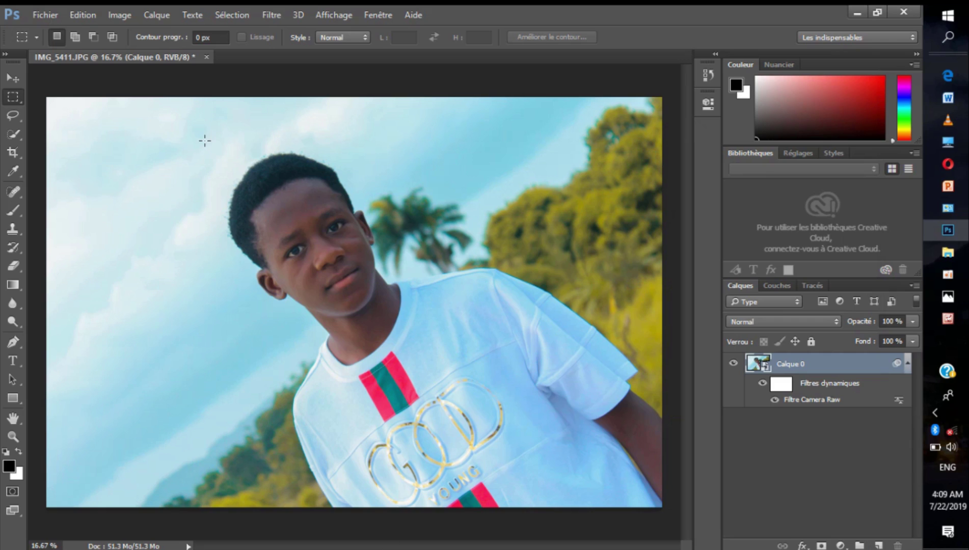
click(907, 364)
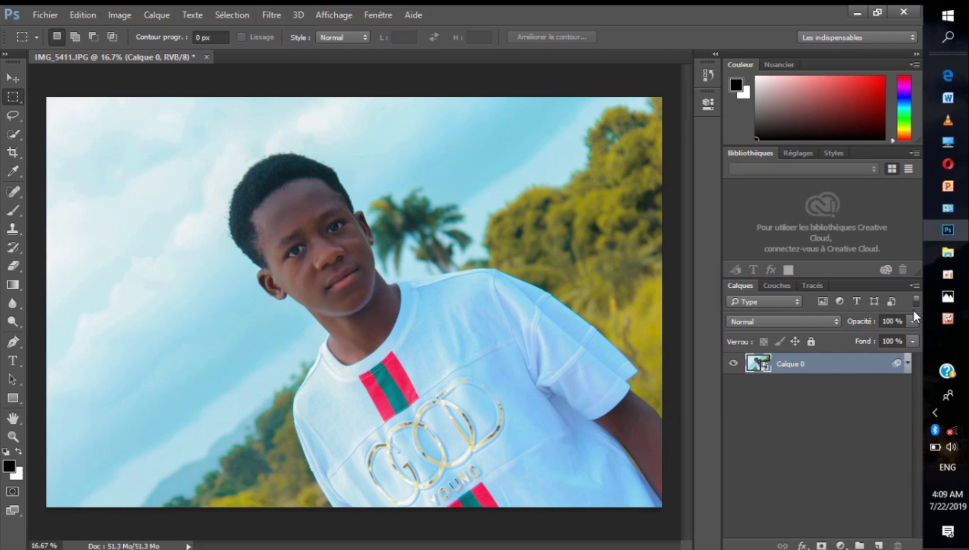
click(919, 286)
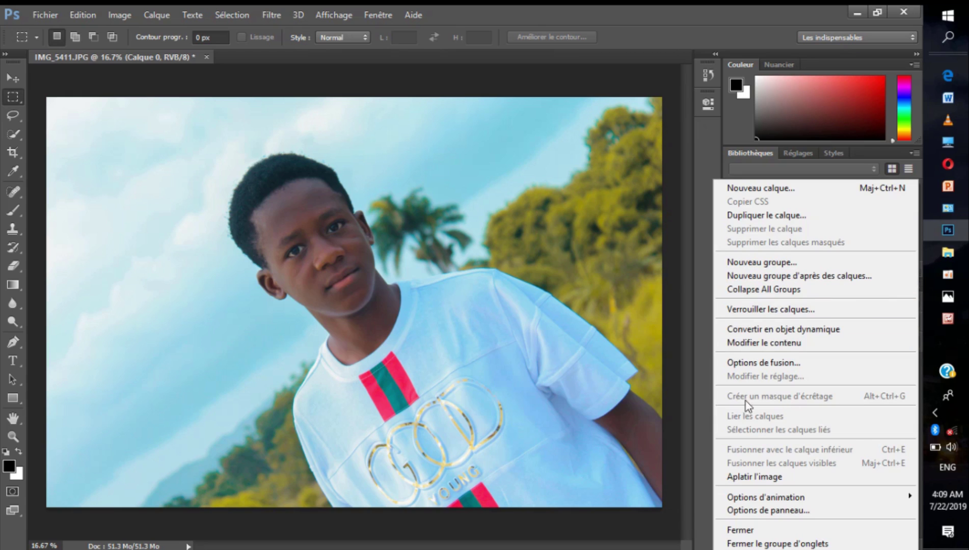
click(699, 420)
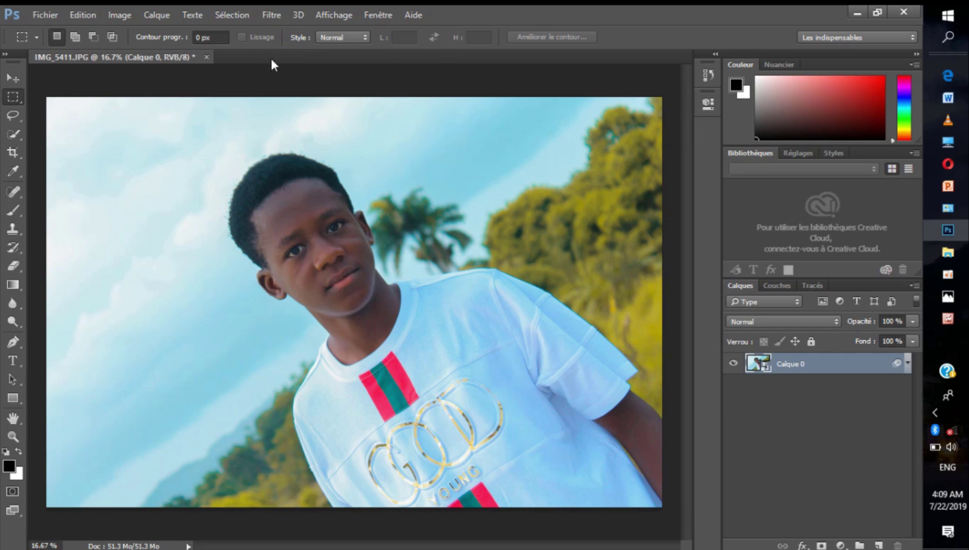
click(270, 14)
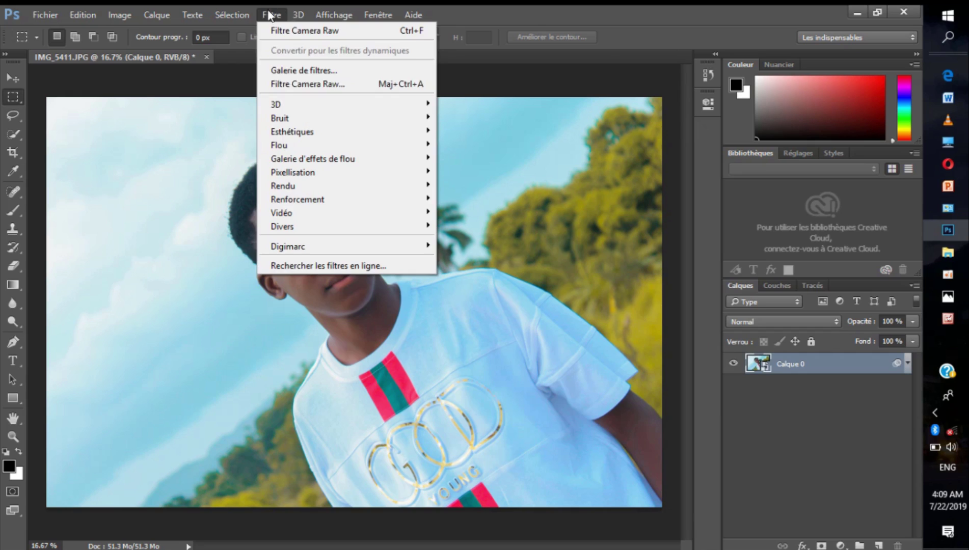
click(322, 85)
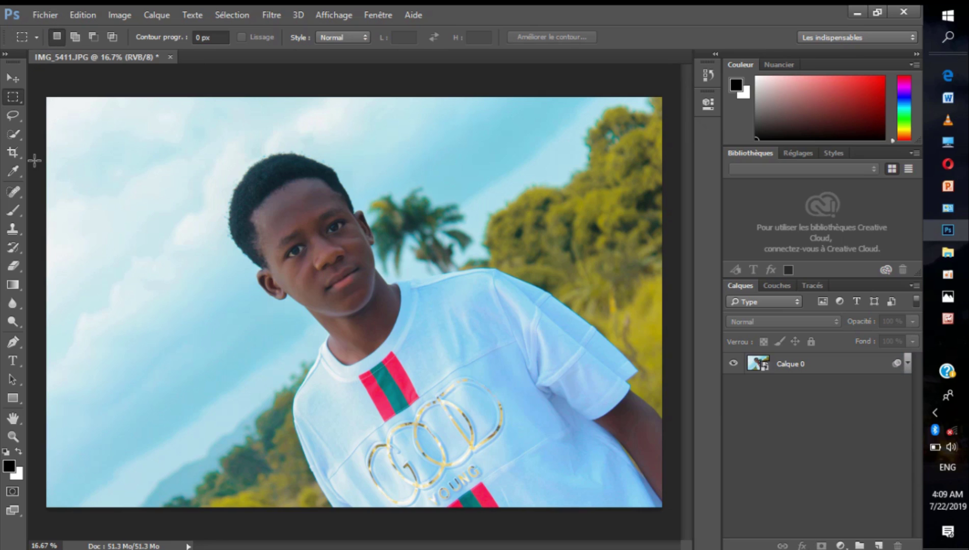
Try to save the portrait to the Desktop as the JPEG file IMG_5411, declining to replace the existing file and cancelling the save.
key(ctrl+shift+s)
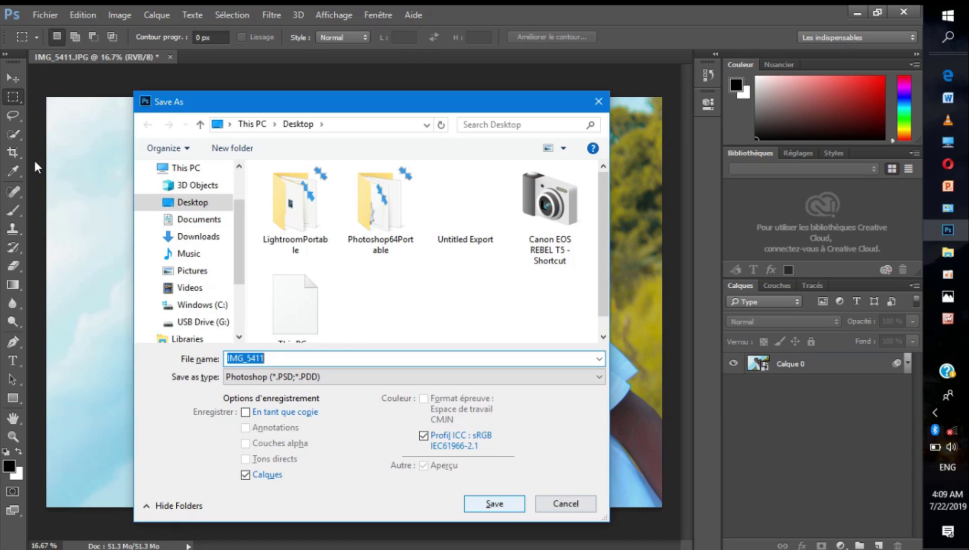
click(342, 377)
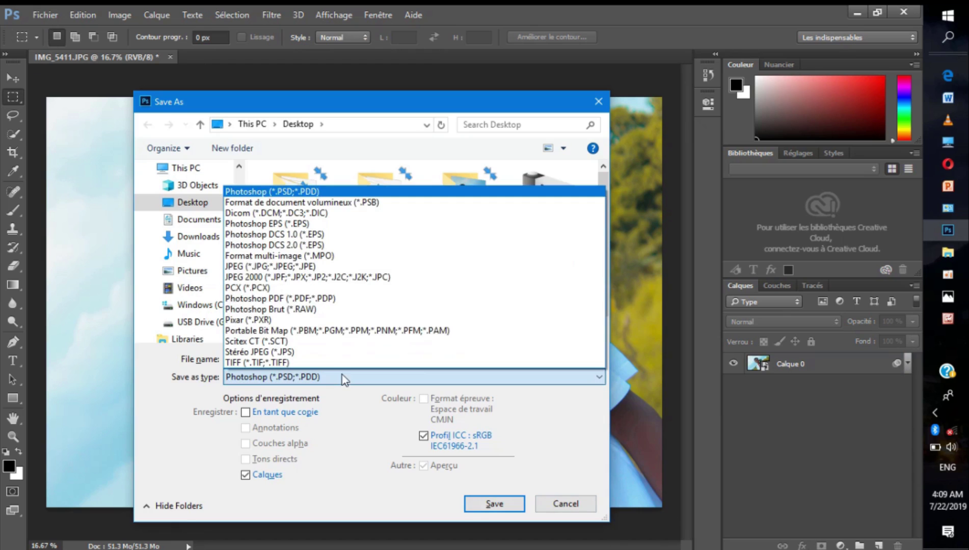
click(326, 266)
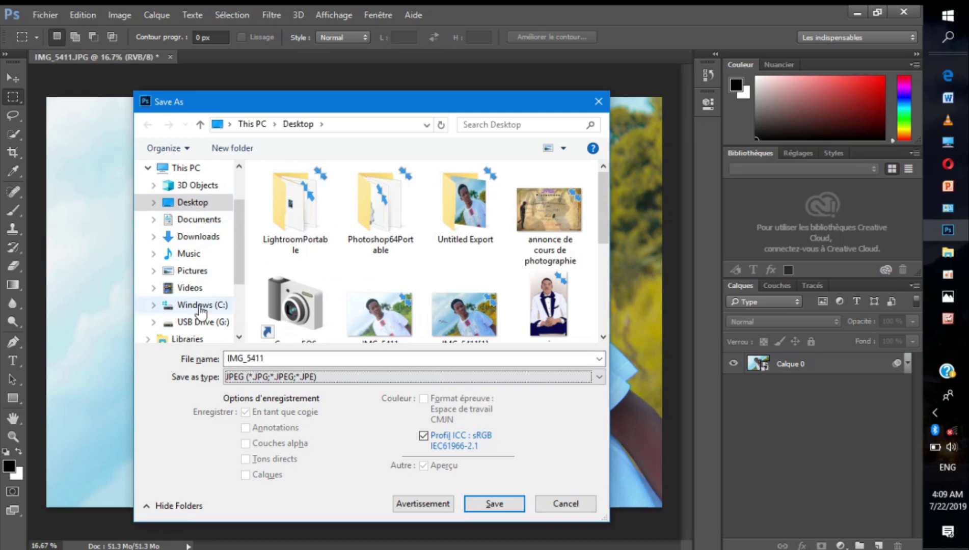
scroll(236, 232, up, 3)
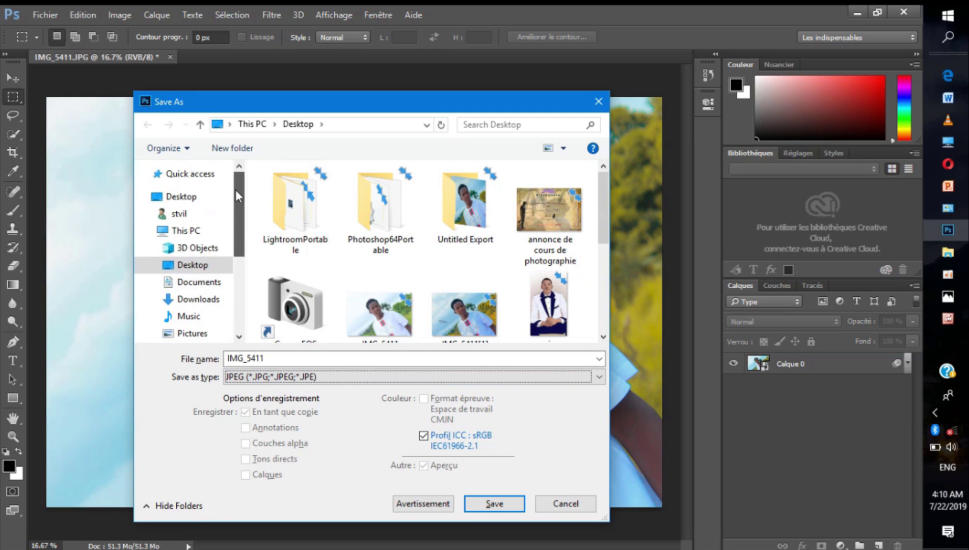
click(515, 506)
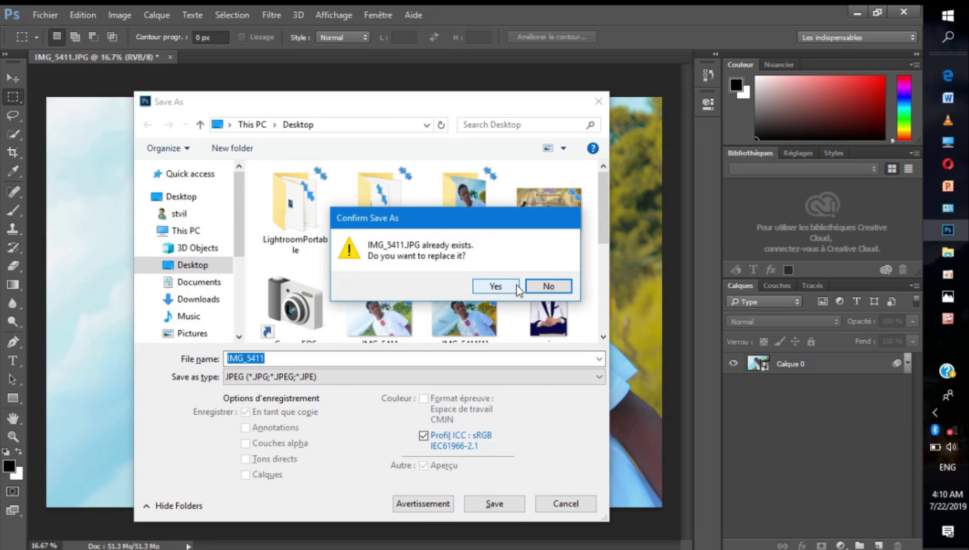
click(552, 287)
click(599, 102)
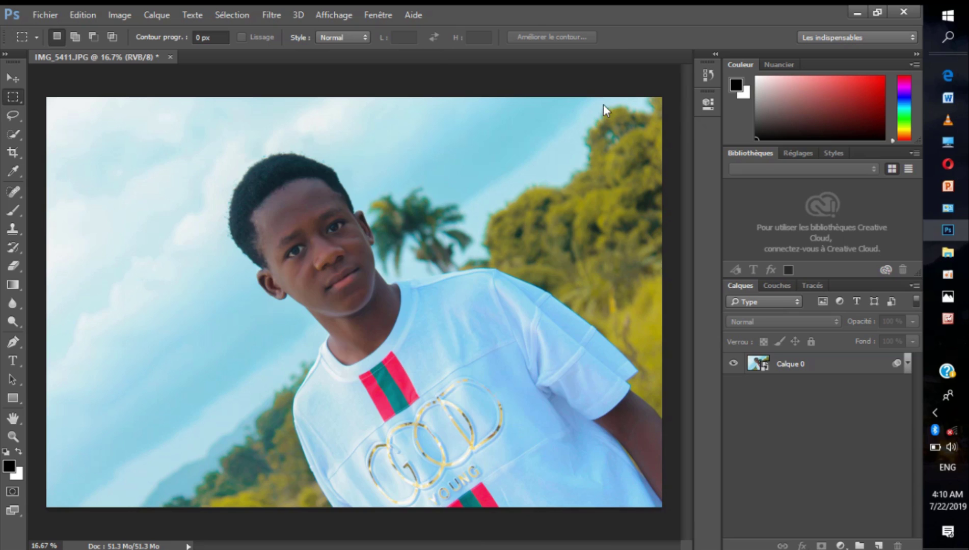
Close the IMG_5411 document and exit the program.
click(170, 57)
click(463, 224)
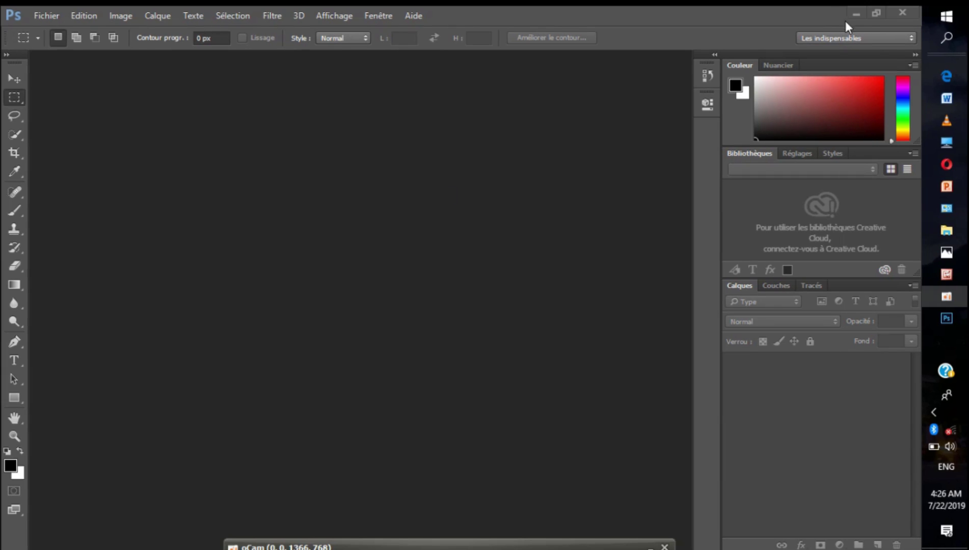
click(901, 12)
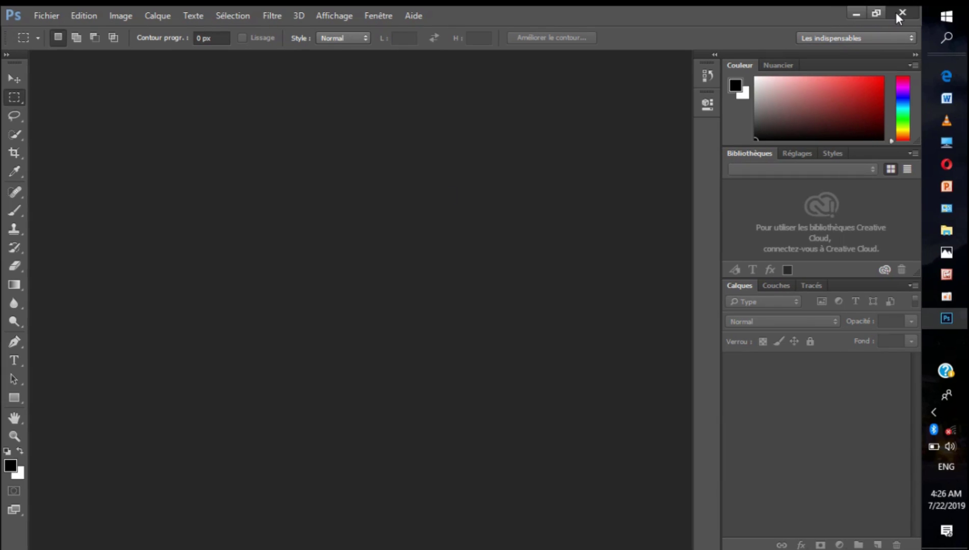